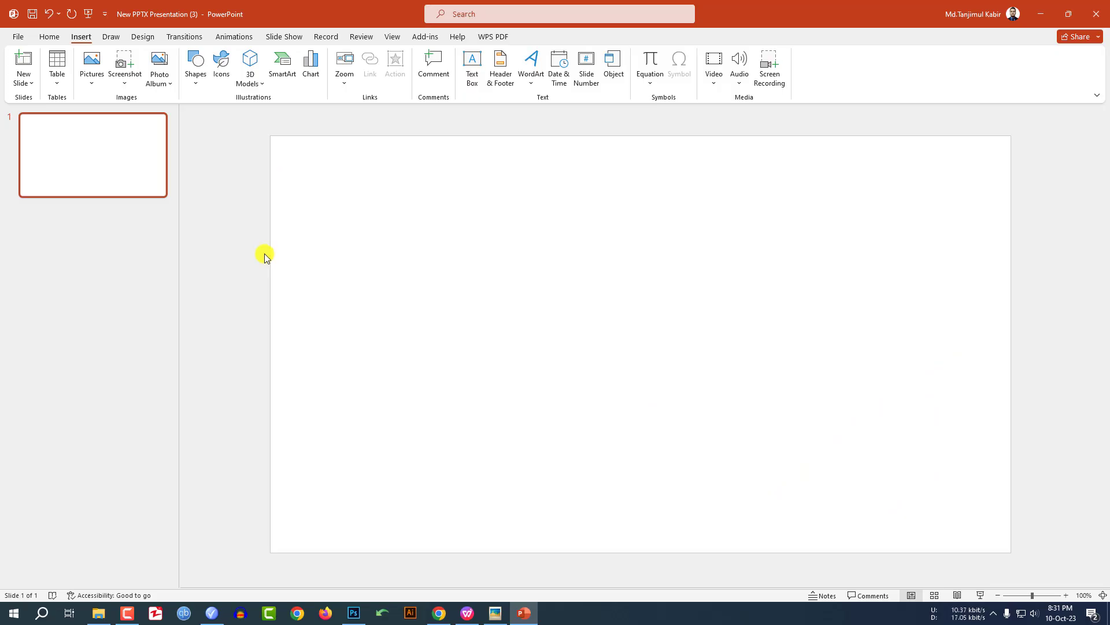
Fill the slide background with solid light grey and turn on the centre guides.
left_click(143, 36)
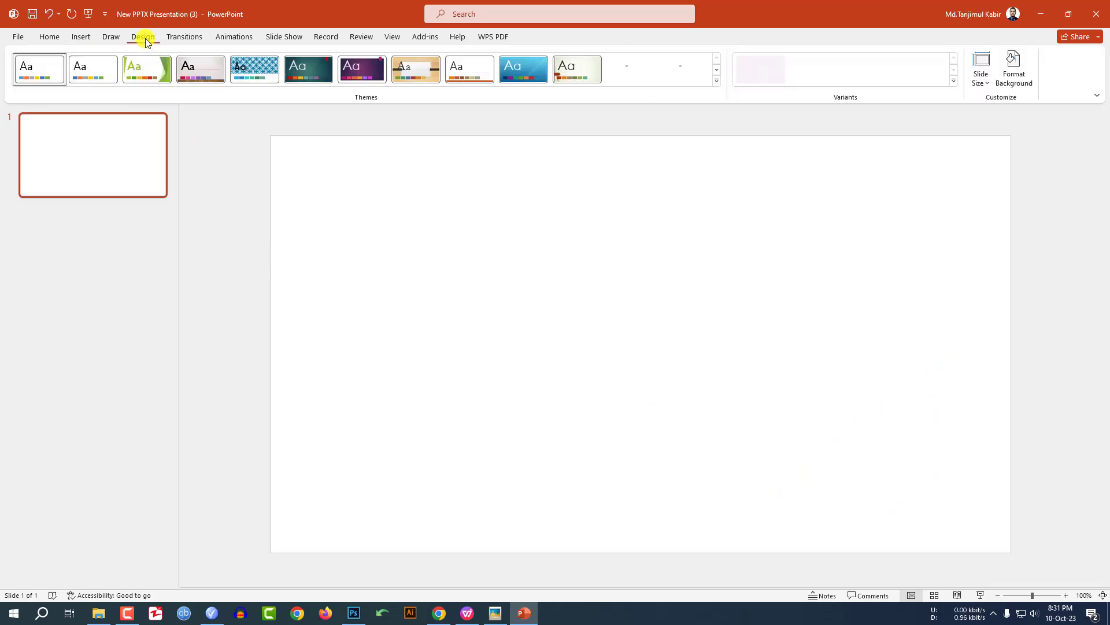
left_click(1012, 80)
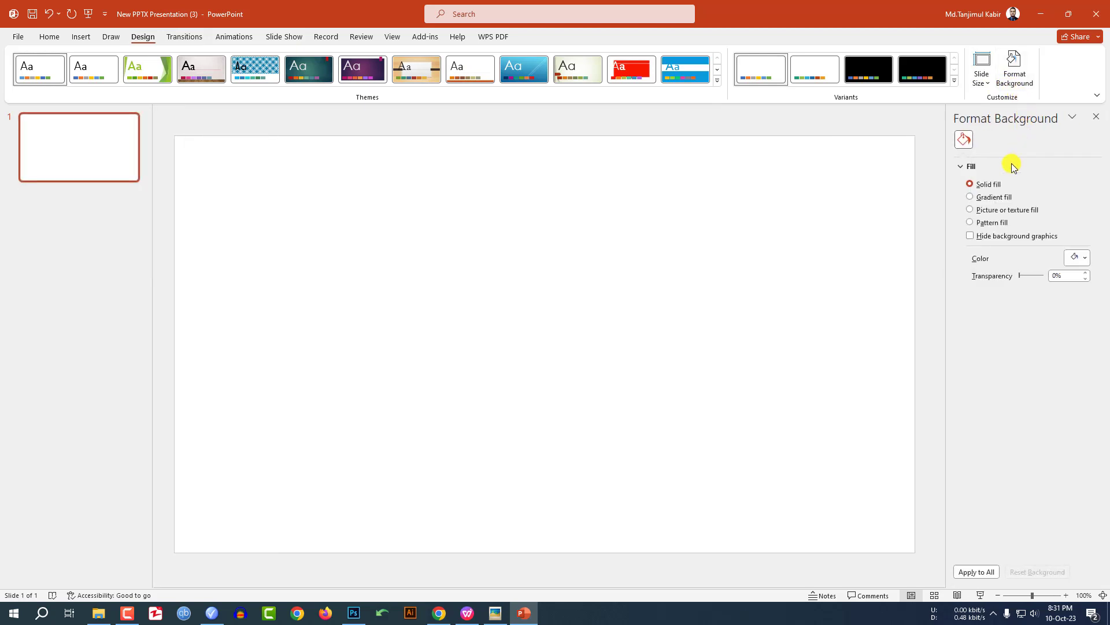
left_click(1074, 258)
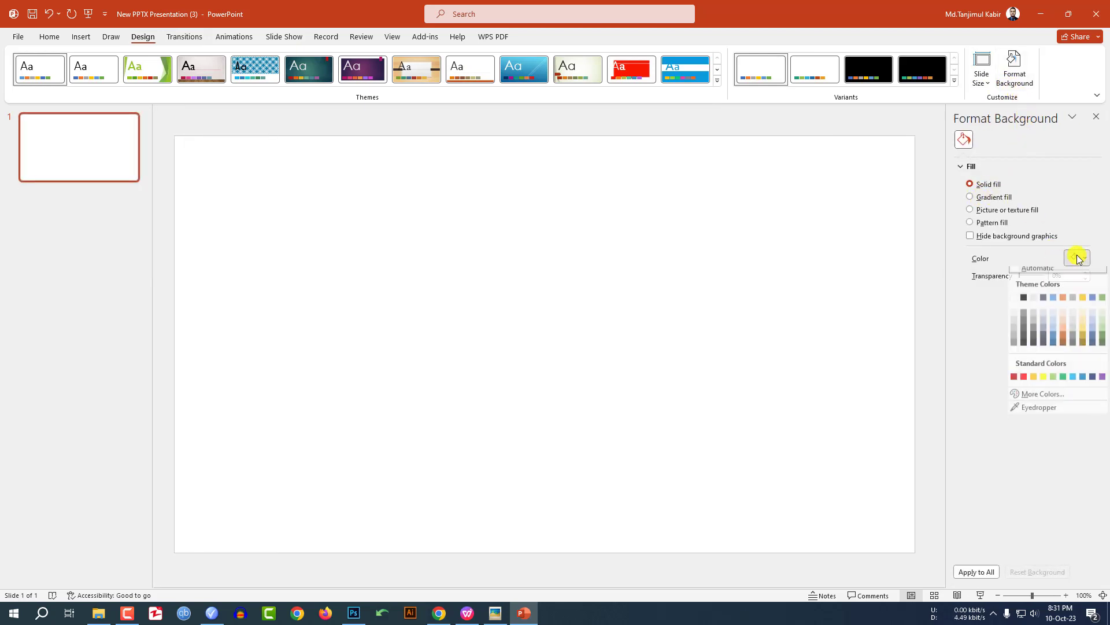
left_click(1015, 317)
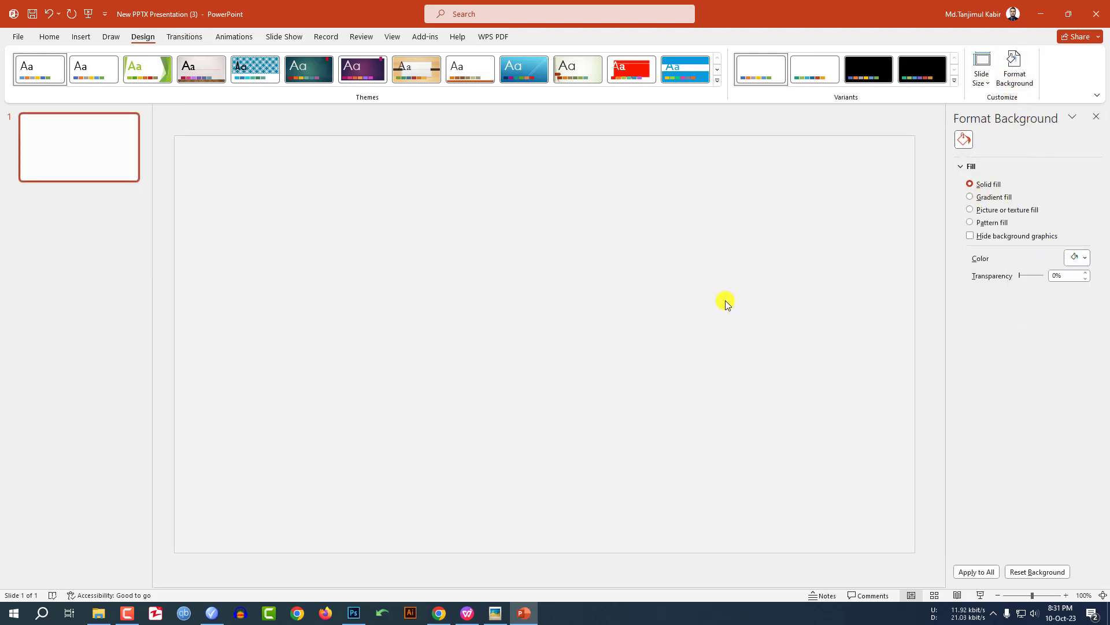
left_click(391, 36)
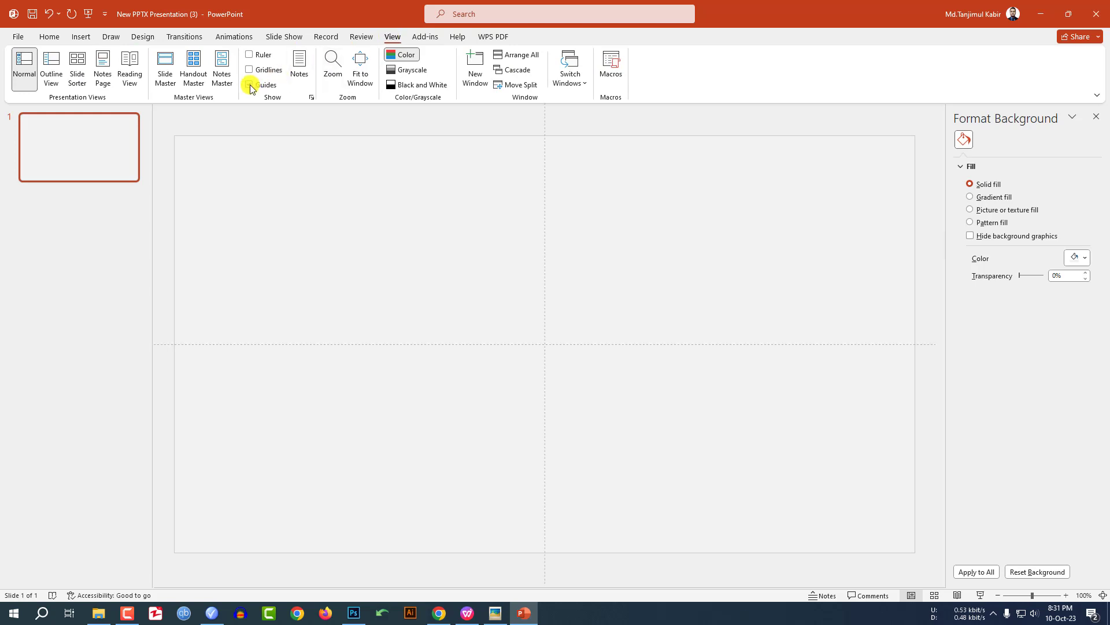
left_click(81, 37)
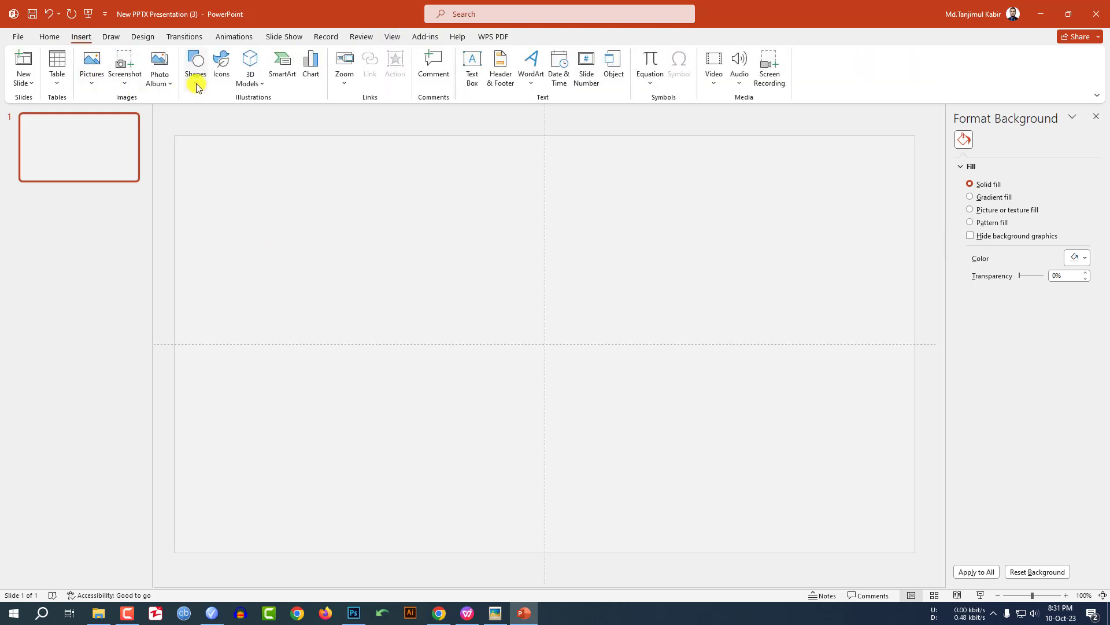
Draw a blue rectangle square near the slide centre and size it to 4.6 inches.
left_click(196, 69)
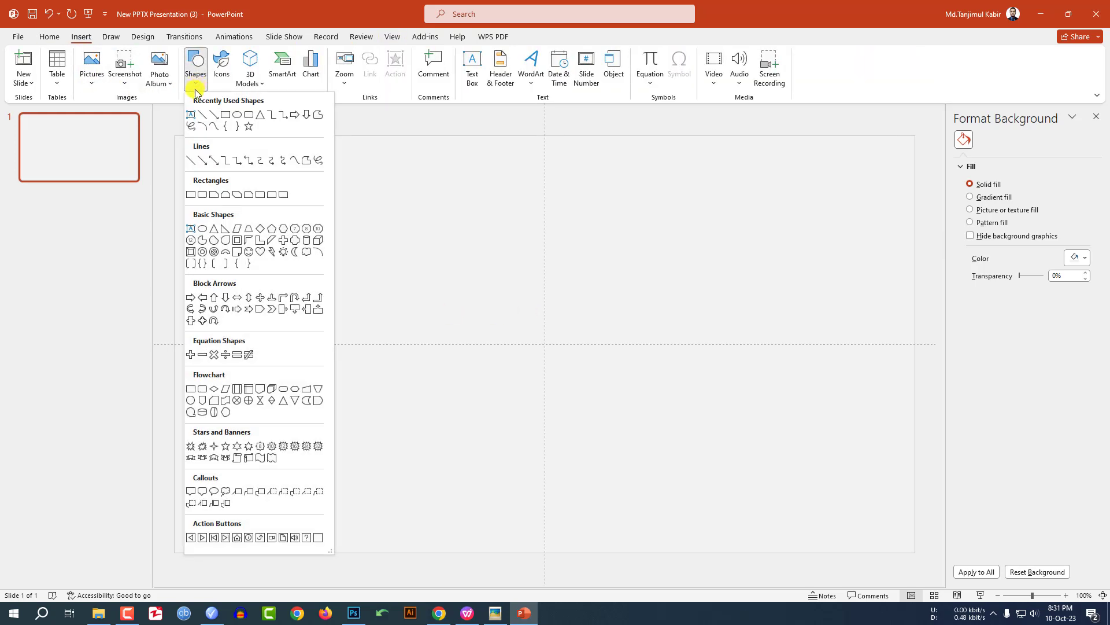
left_click(225, 116)
left_click_drag(393, 247, 637, 403)
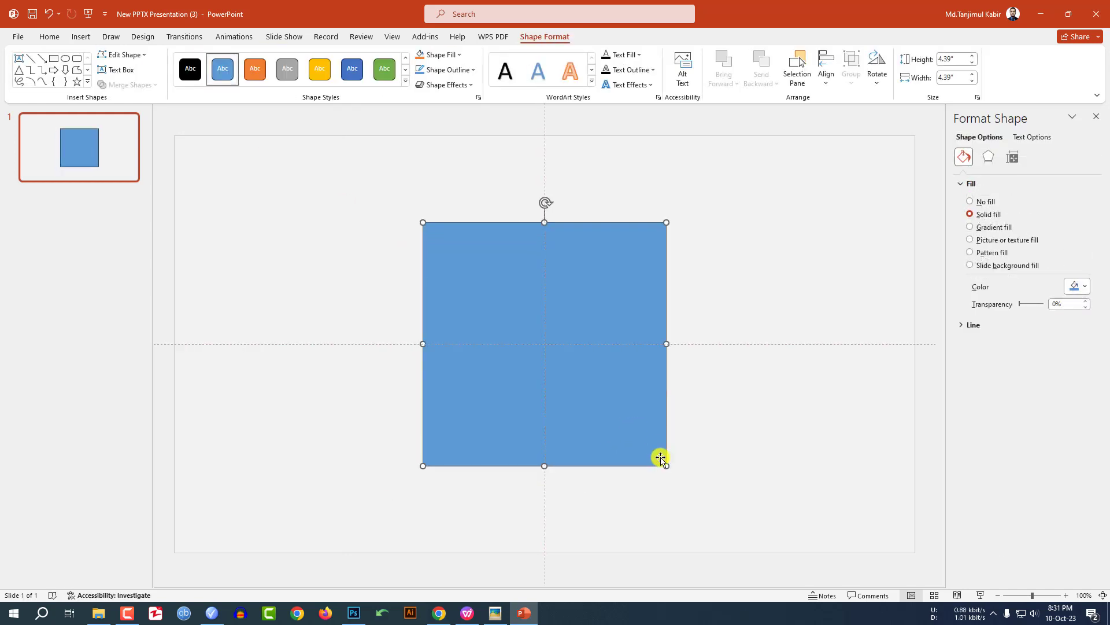
left_click_drag(666, 464, 672, 471)
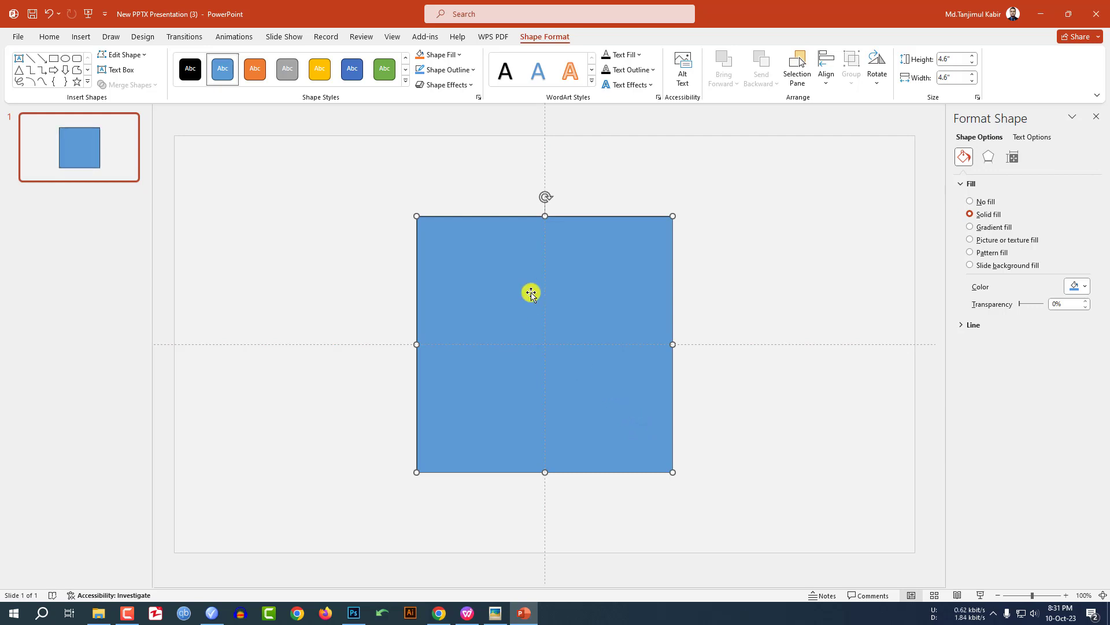
Remove the square's outline, rotate it 45° into a diamond, and duplicate it.
left_click(449, 70)
left_click(464, 199)
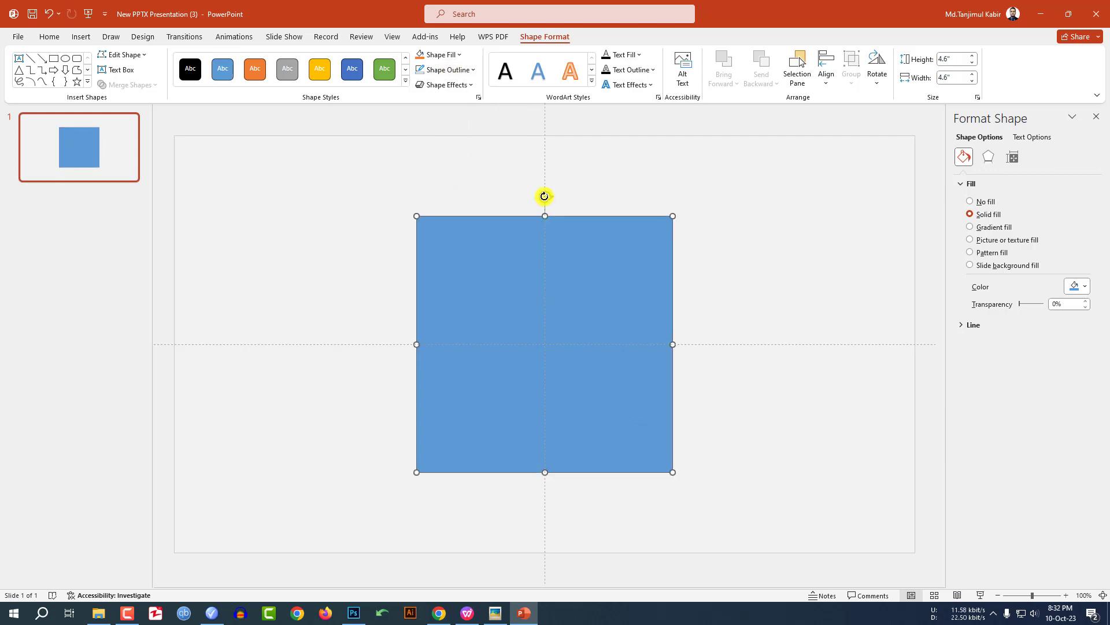
left_click_drag(544, 196, 649, 240)
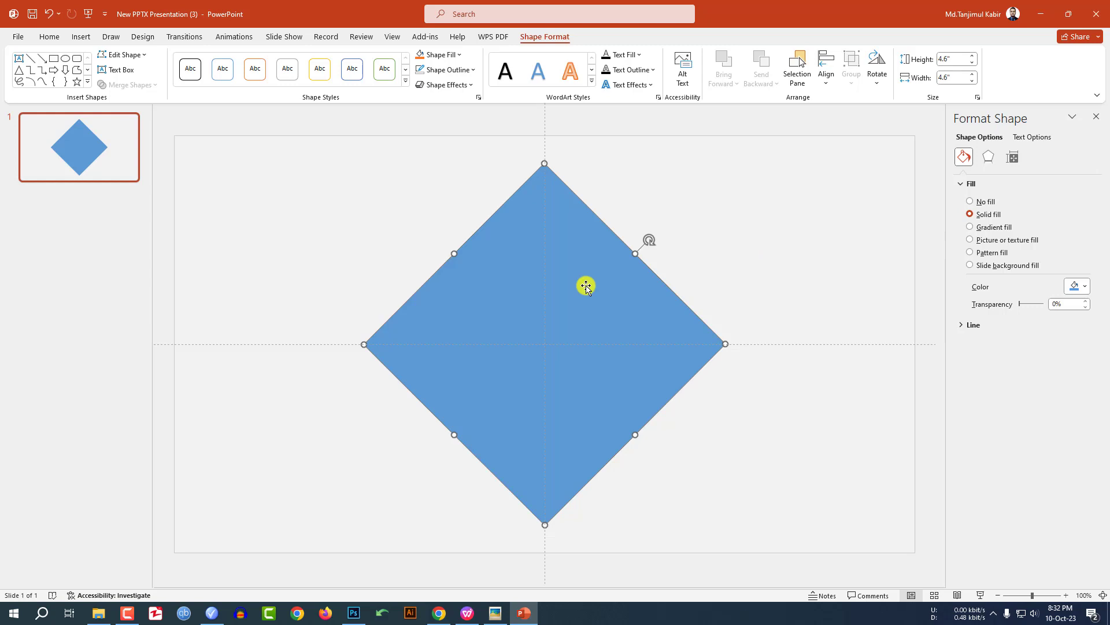
key("ctrl+d")
Make the copy a white 3.37-inch diamond centred inside the blue one.
left_click_drag(553, 175, 547, 232)
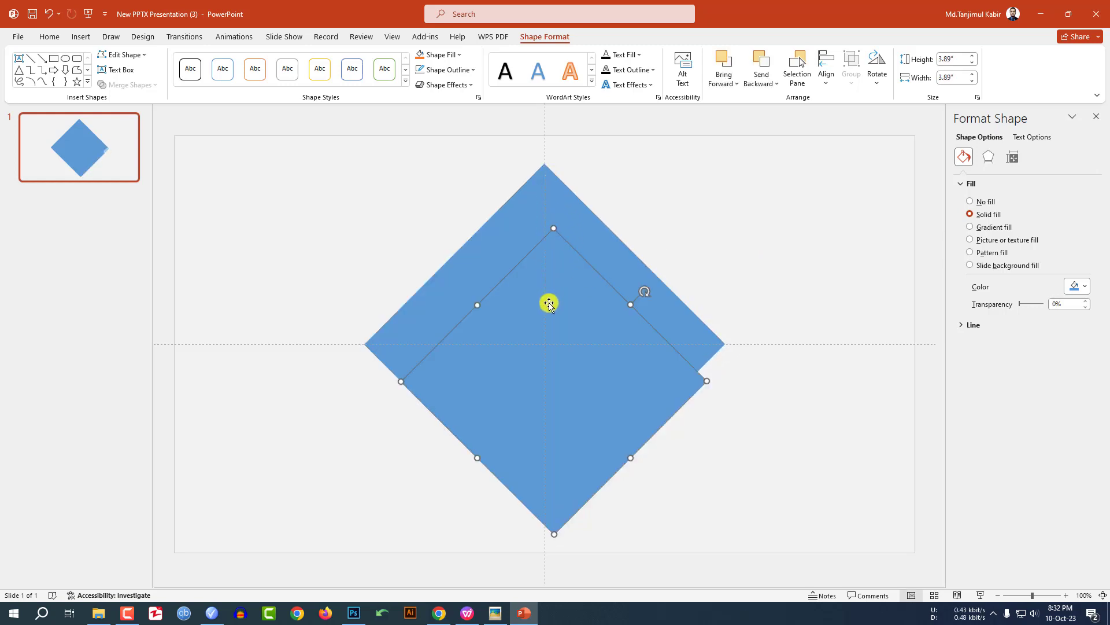
left_click(439, 55)
left_click(427, 79)
left_click_drag(561, 312, 553, 275)
left_click_drag(546, 190, 535, 247)
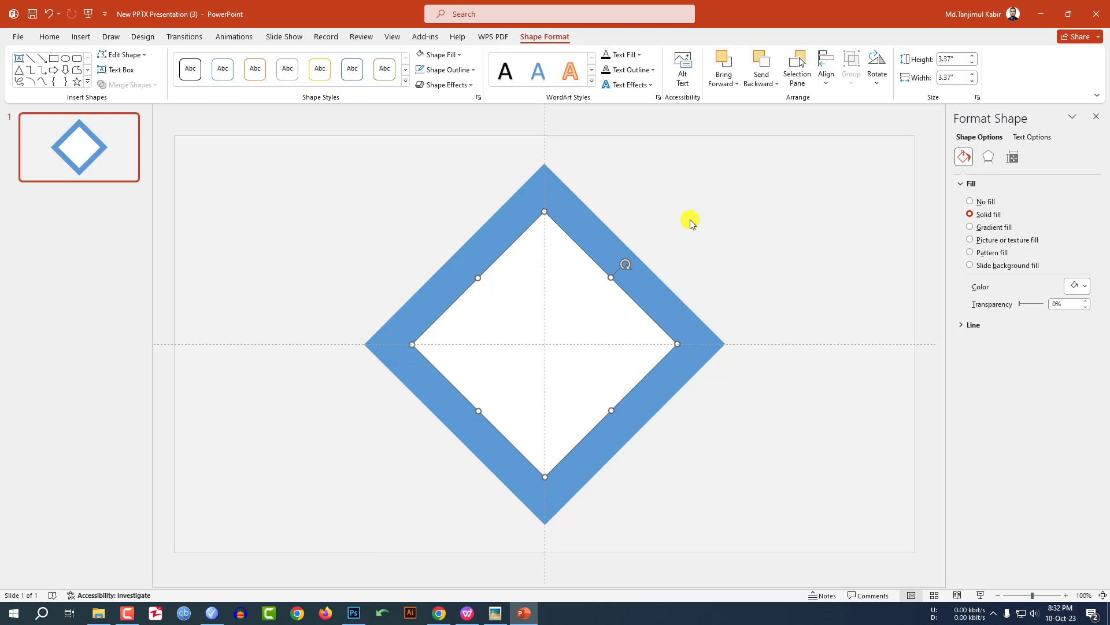
left_click(472, 86)
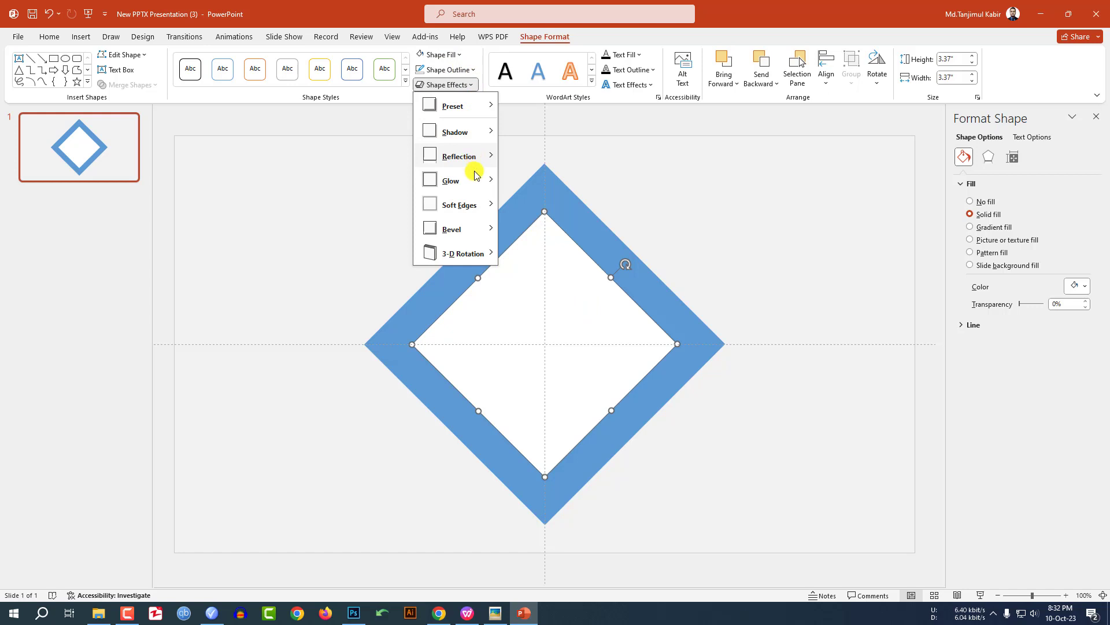
Apply an Inside Center shadow and a Hard Edge bevel, and switch the frame fill to gradient.
mouse_move(486, 137)
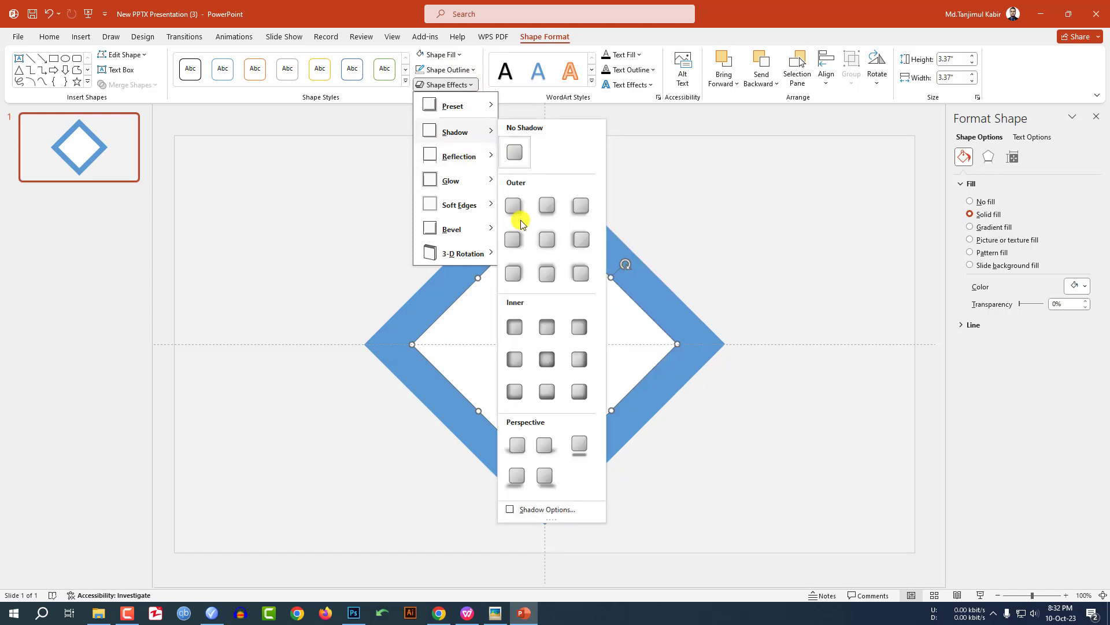
left_click(549, 362)
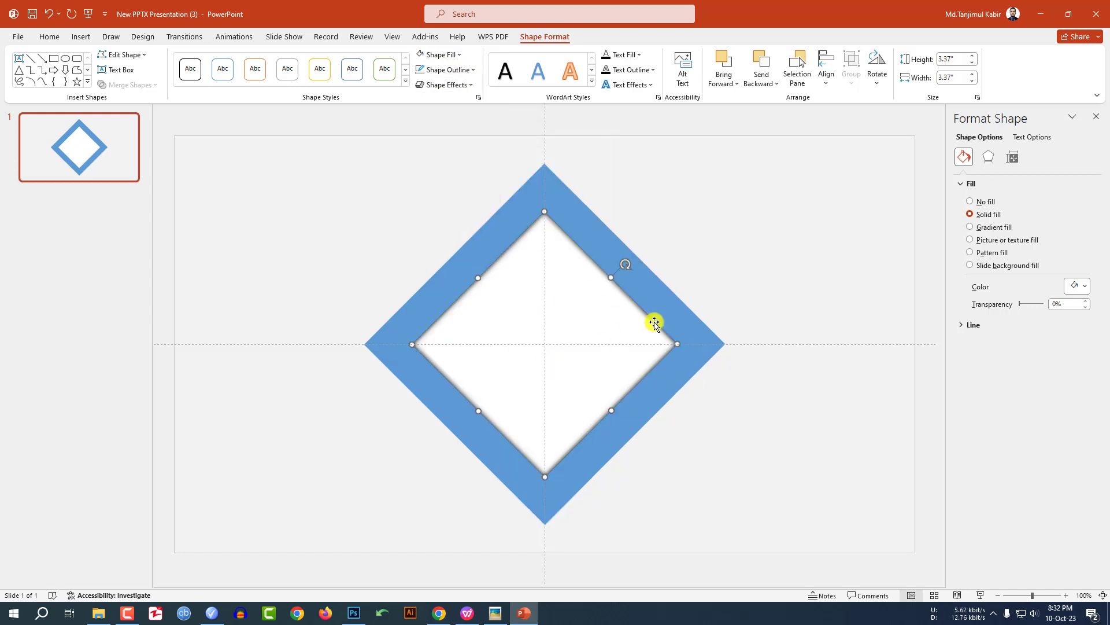
left_click(459, 85)
mouse_move(471, 229)
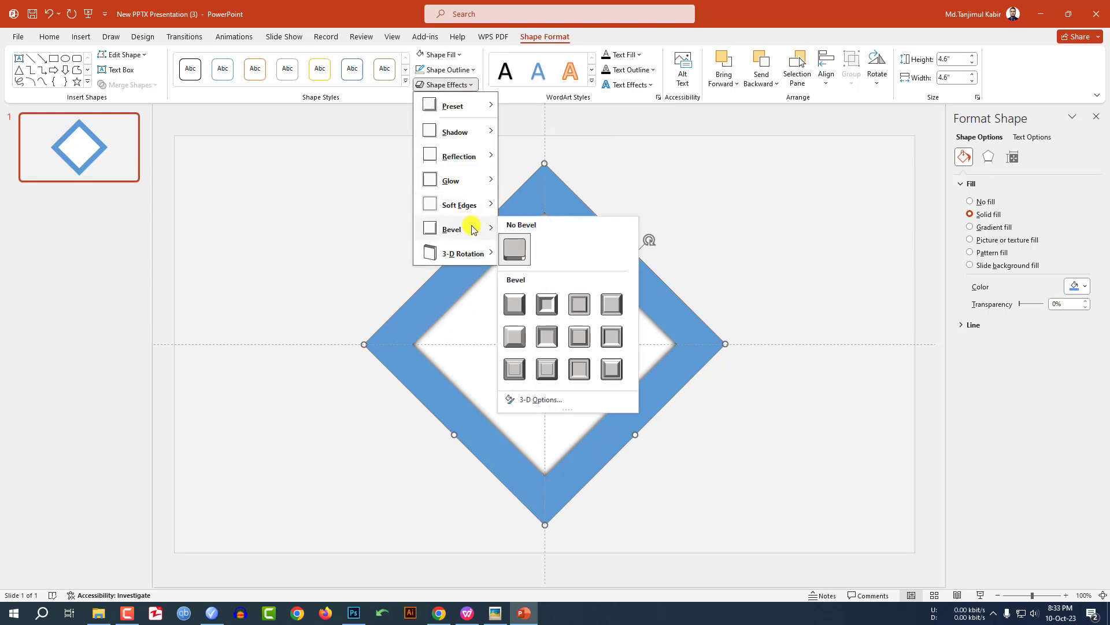
left_click(579, 370)
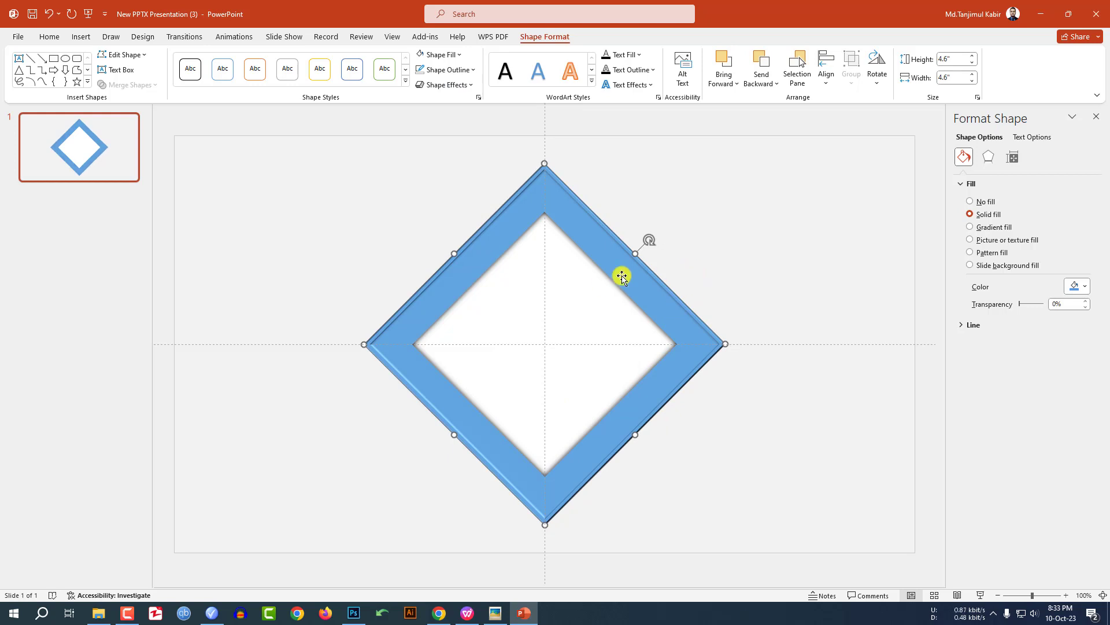
left_click(970, 227)
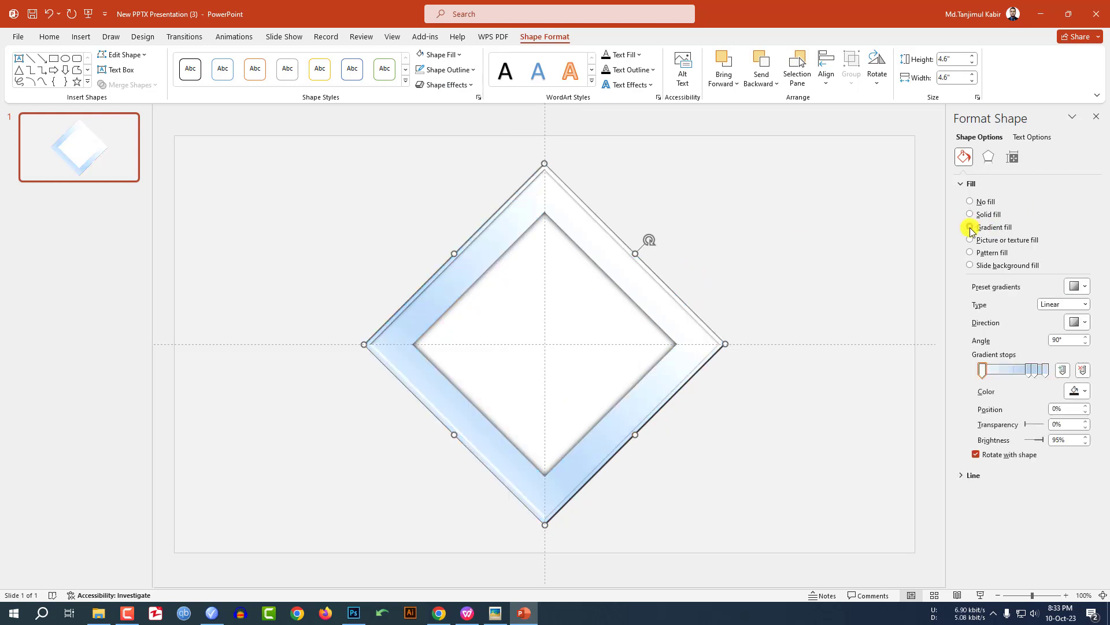
Set a gradient stop to a custom bright blue and move it to extend the blue.
left_click(1021, 370)
left_click(1077, 390)
left_click(1016, 490)
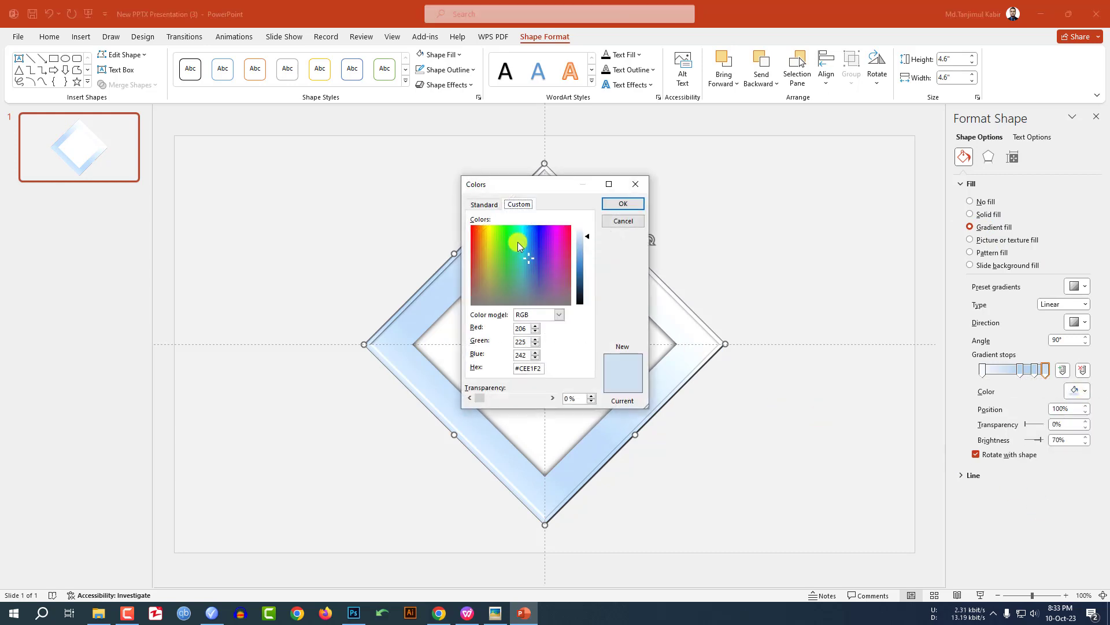
left_click(484, 205)
left_click(532, 245)
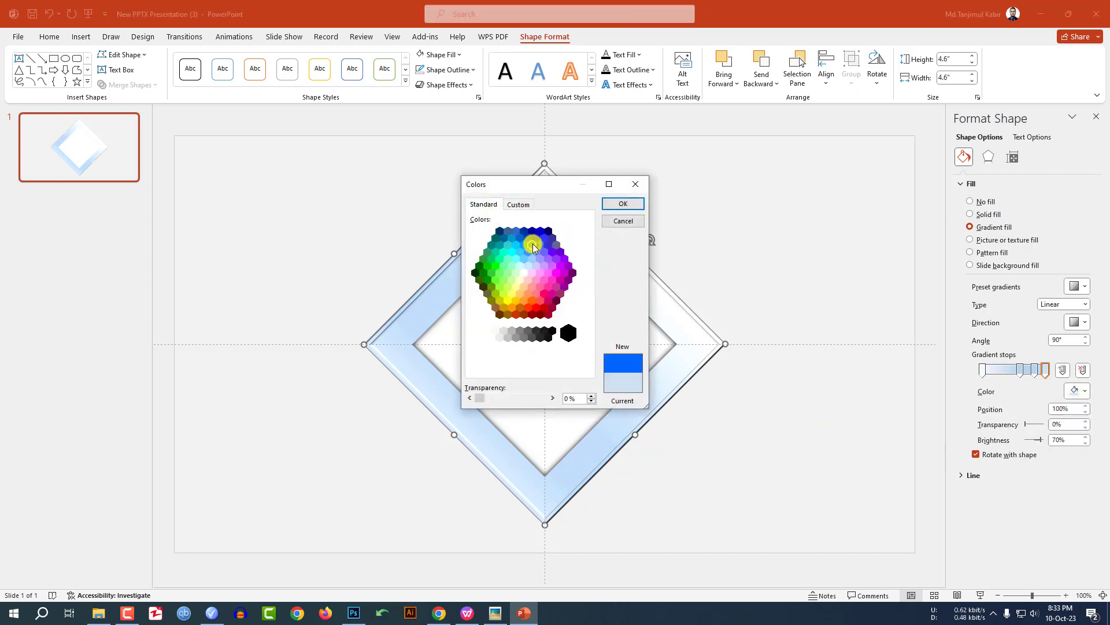
left_click(623, 204)
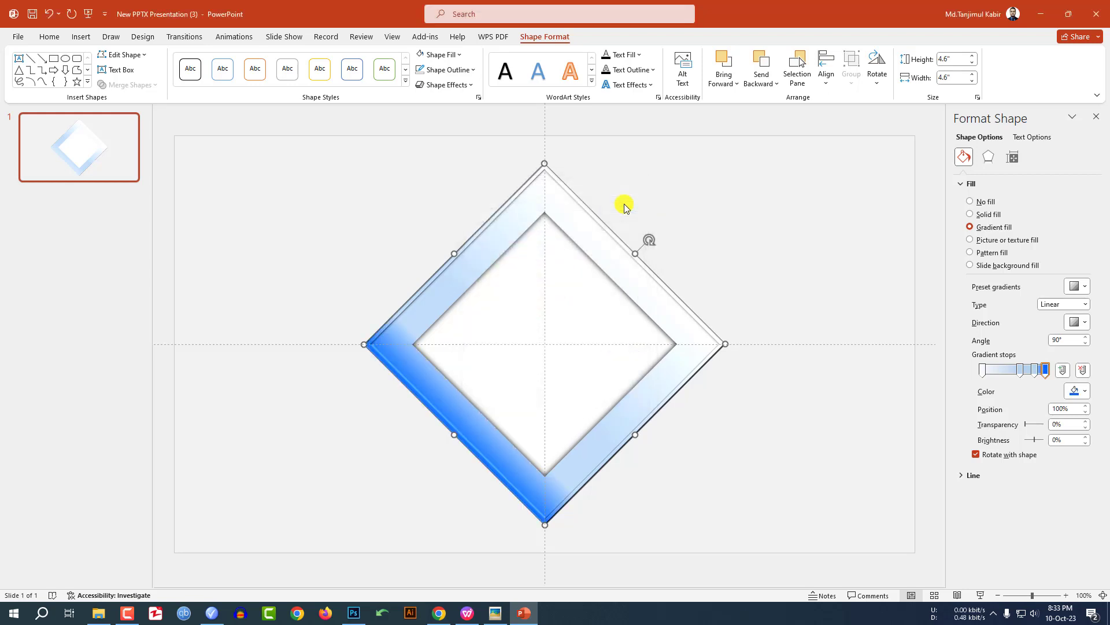
left_click_drag(1035, 373, 1007, 373)
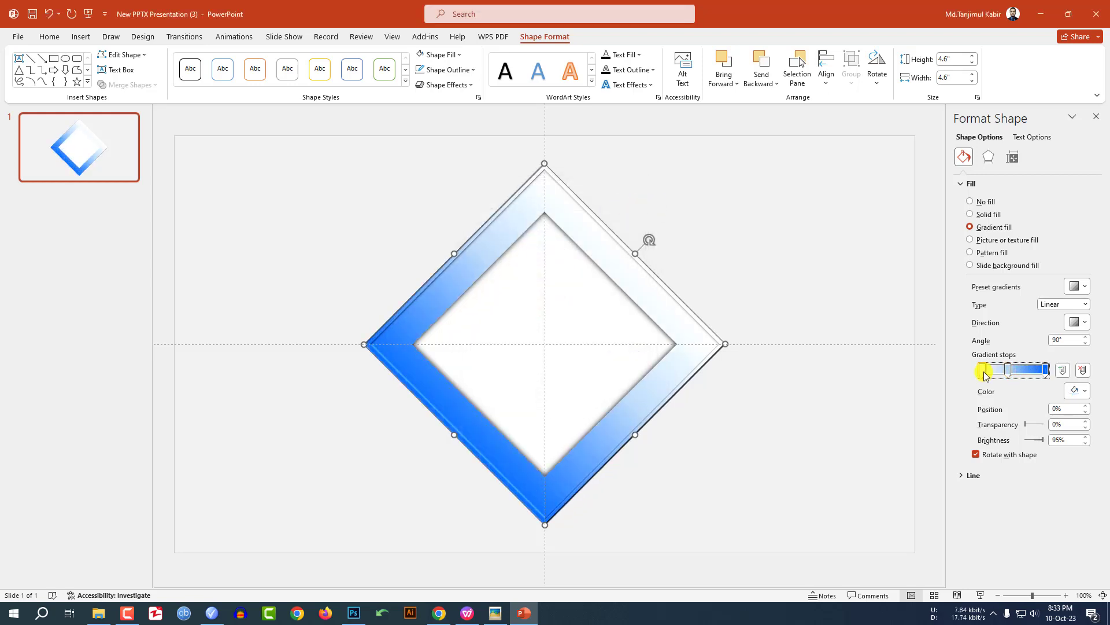
Make the gradient radial and aim its light toward the right corner.
left_click(1071, 305)
left_click(1049, 327)
left_click_drag(1009, 371, 1004, 374)
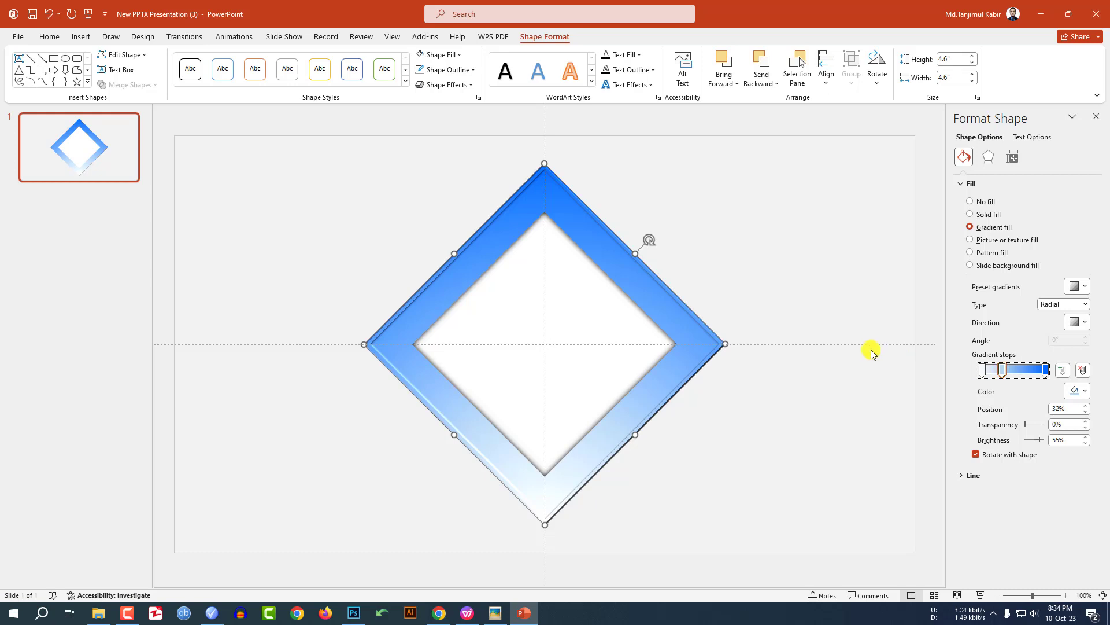
left_click(1076, 322)
left_click(1068, 345)
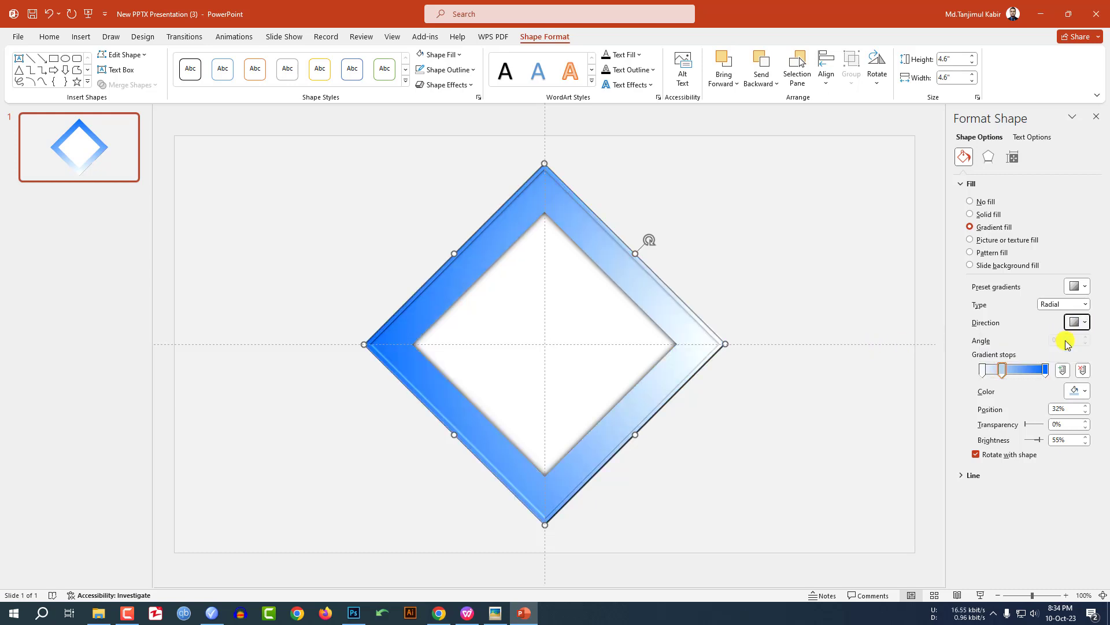
Draw a Diagonal Corners Rounded rectangle bar across the diamond's middle and adjust its corners.
left_click(782, 428)
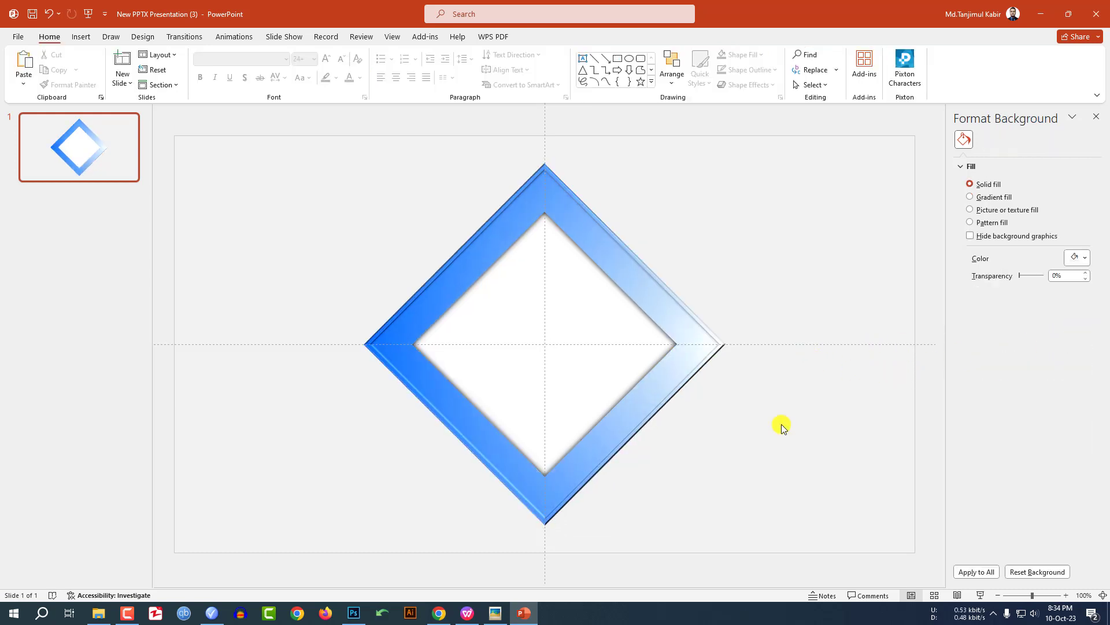
left_click(81, 37)
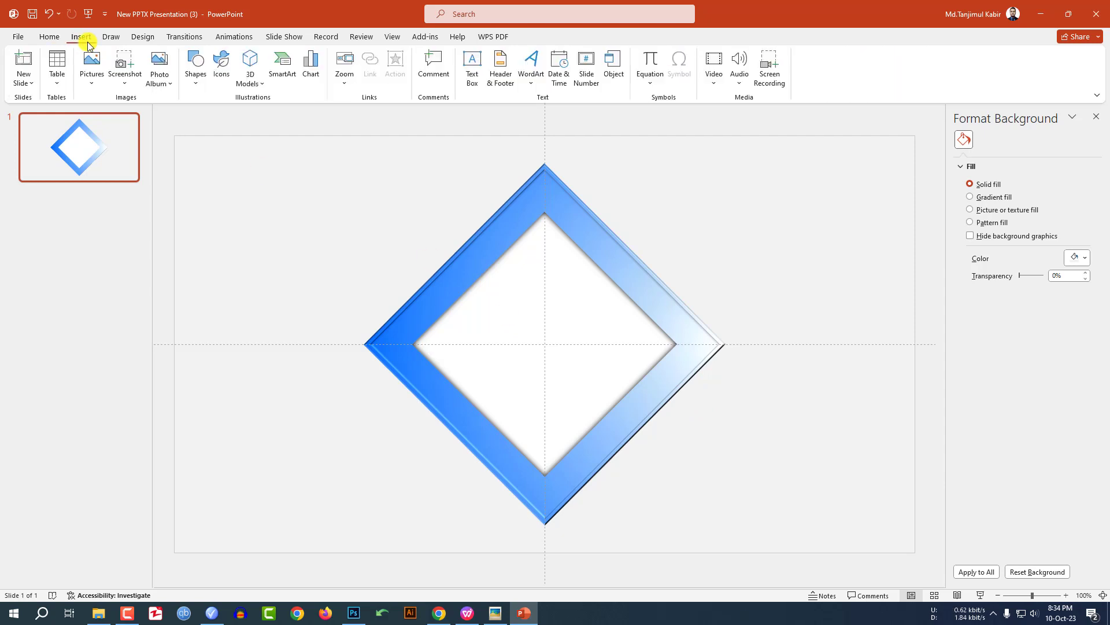
left_click(194, 81)
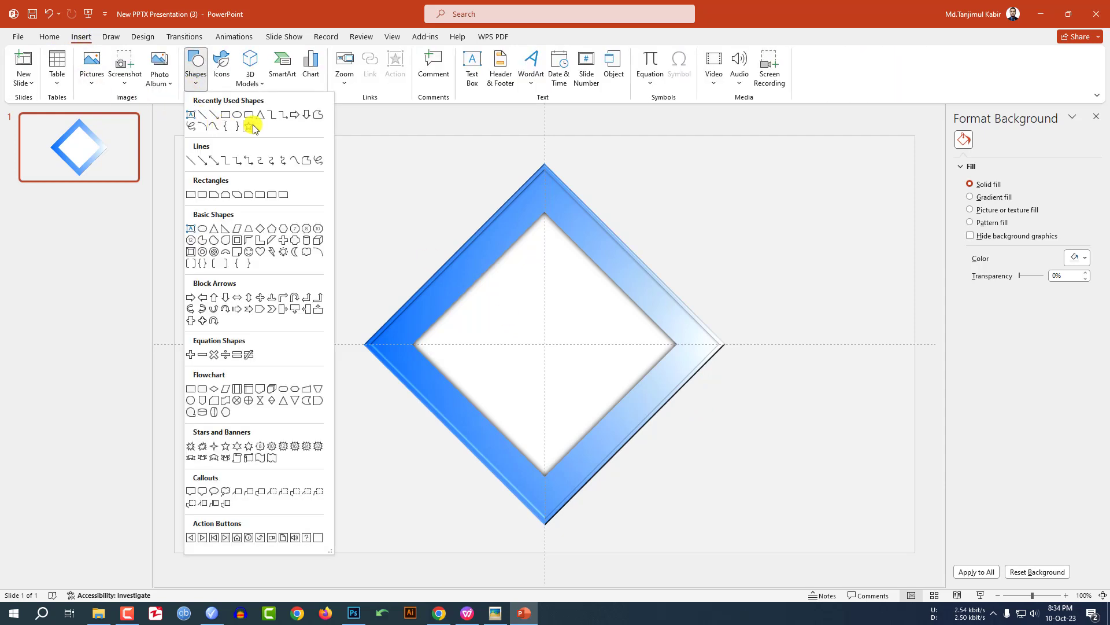
left_click(284, 196)
left_click_drag(356, 320, 733, 368)
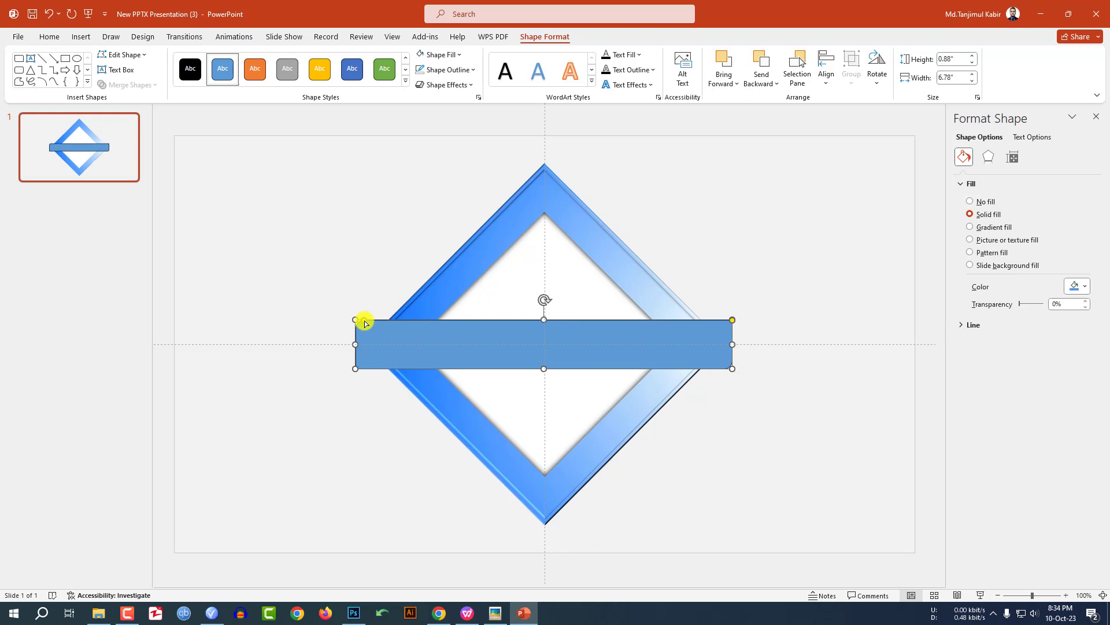
left_click_drag(365, 322, 389, 327)
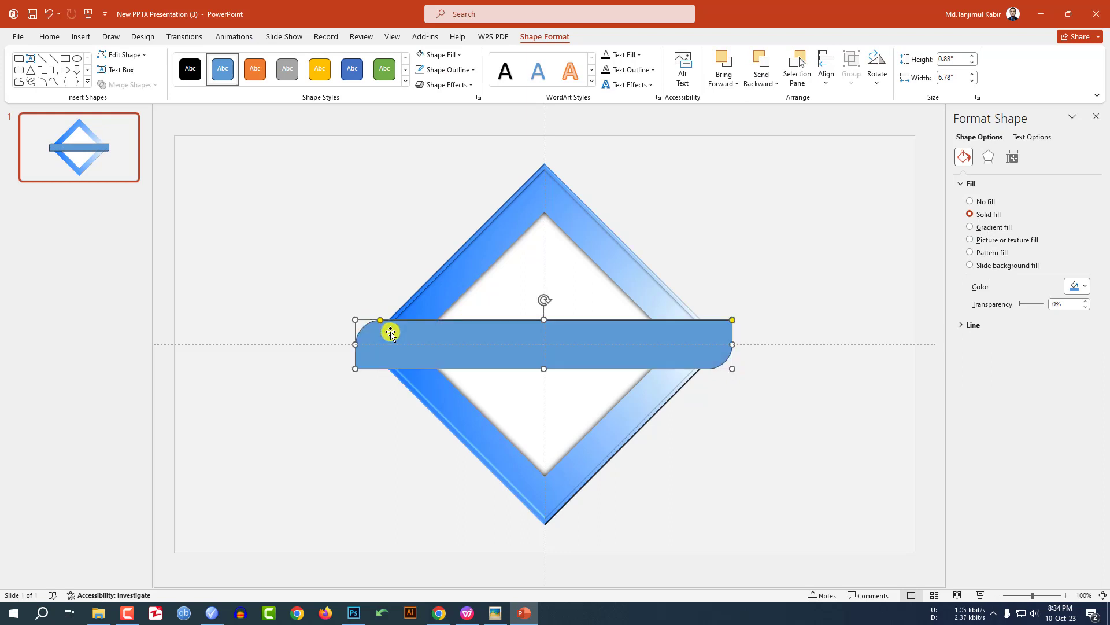
Remove the bar's outline and fill it green.
left_click(474, 71)
left_click(452, 229)
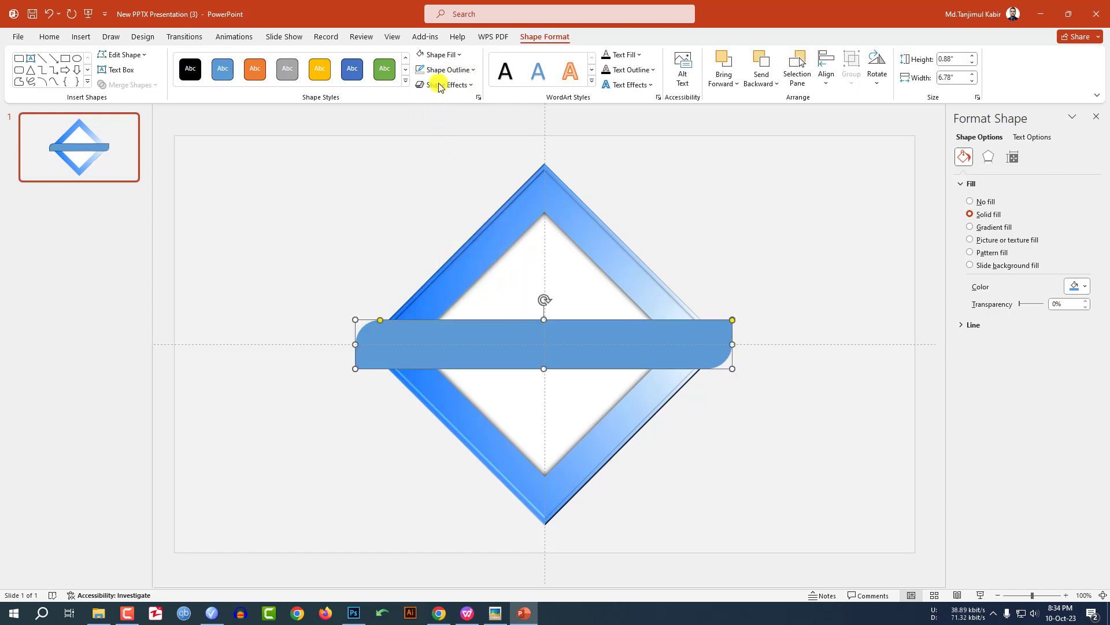
left_click(459, 56)
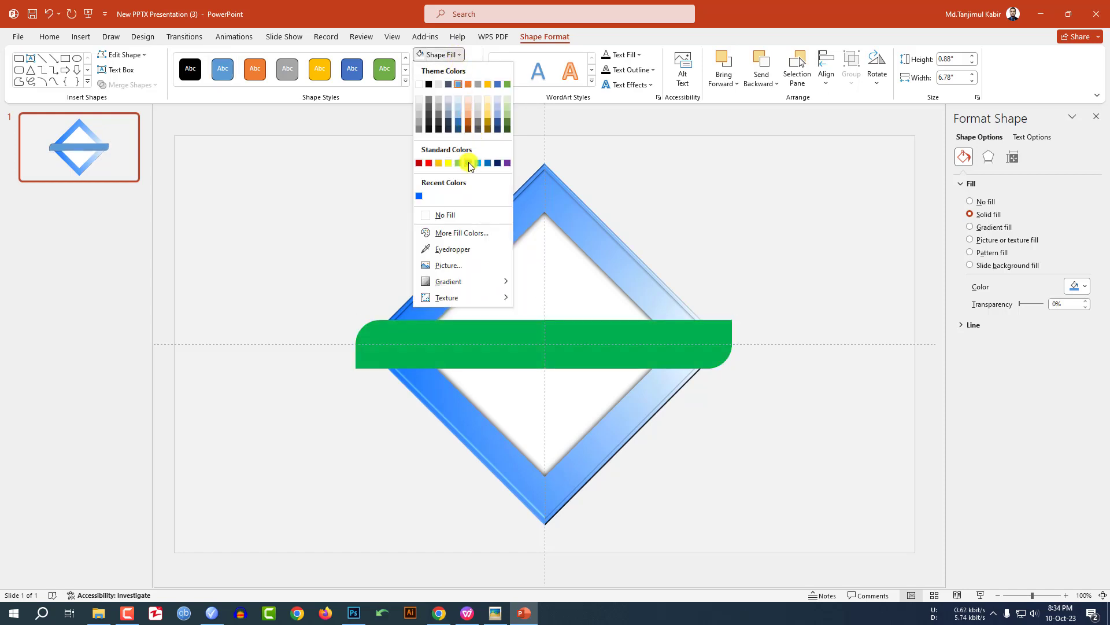
left_click(469, 165)
left_click(81, 36)
left_click(196, 67)
Add a text box reading THANK YOU on the banner, centred, in LEMON MILK font.
left_click(193, 116)
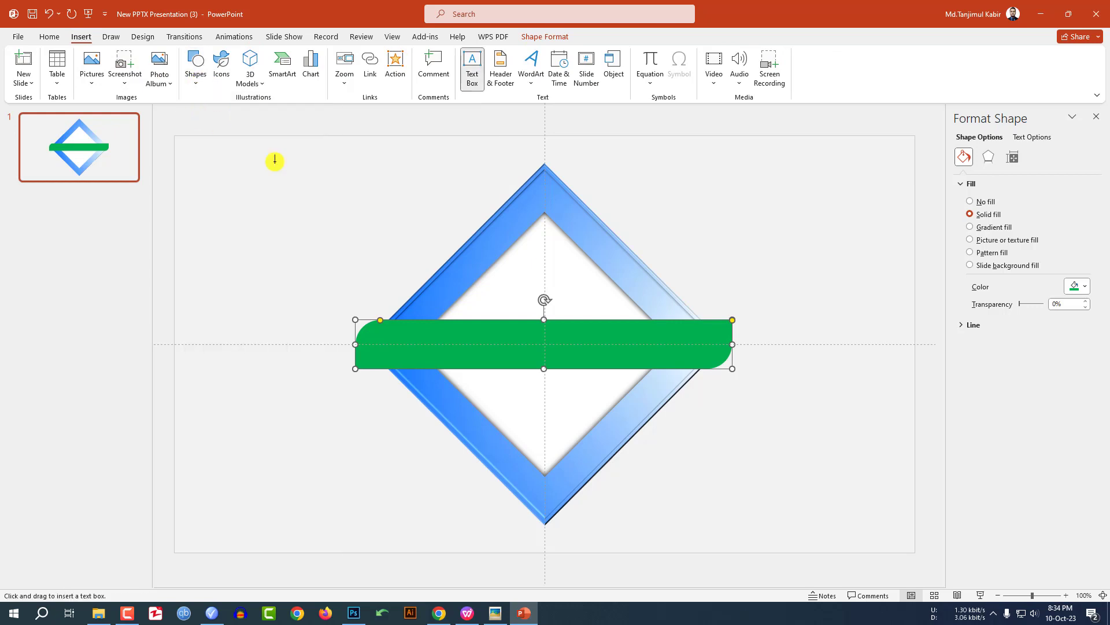
left_click_drag(405, 330, 699, 359)
type("THANK YOU")
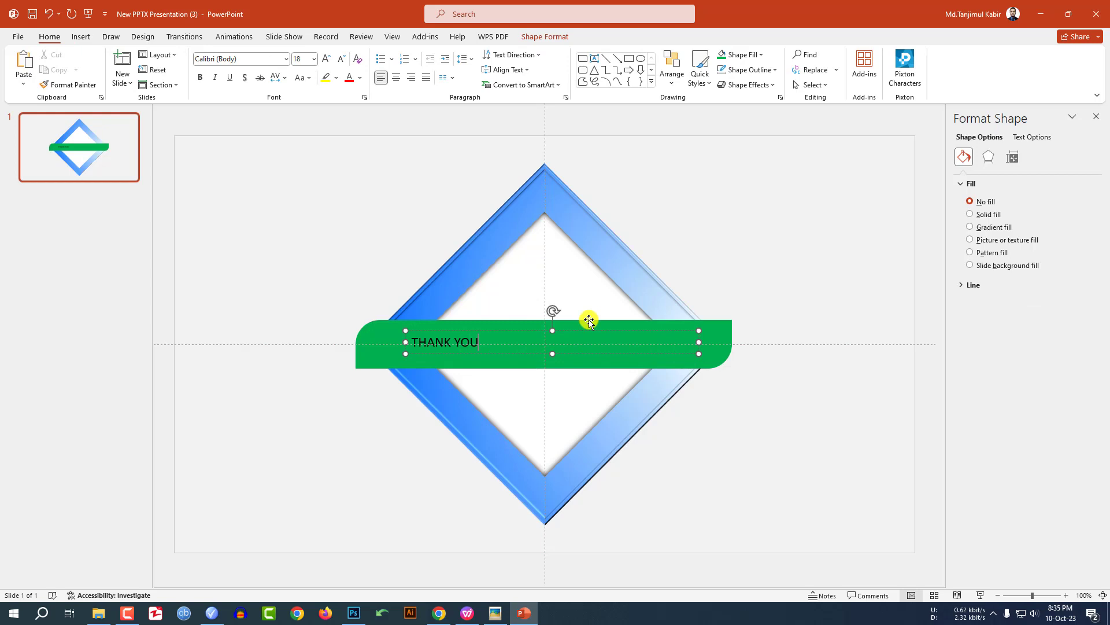
key("ctrl+a")
left_click(395, 77)
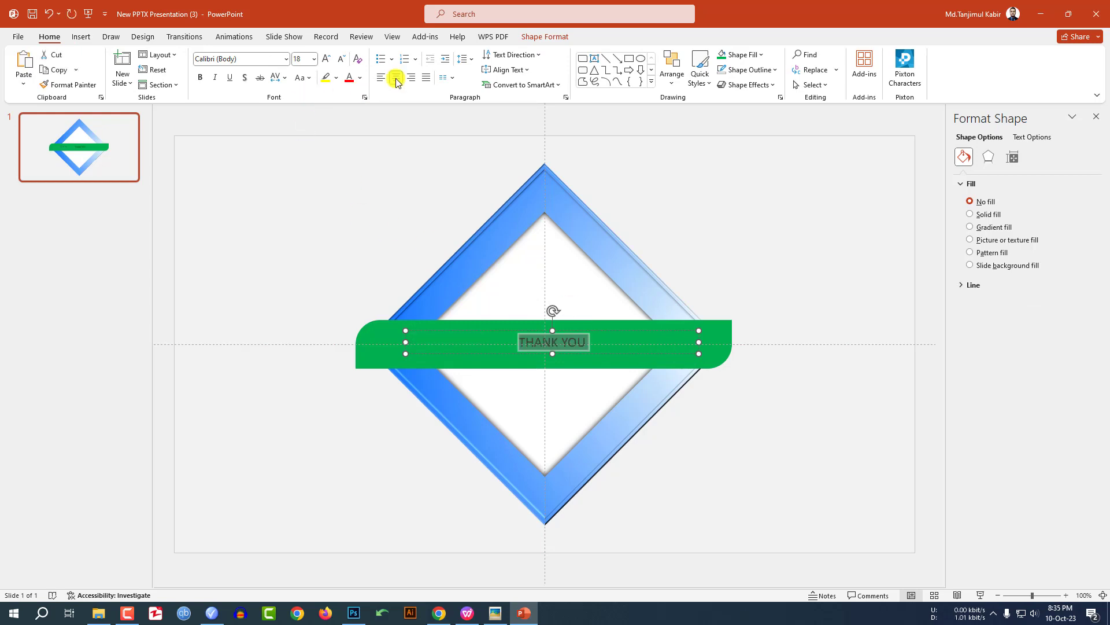
left_click(231, 59)
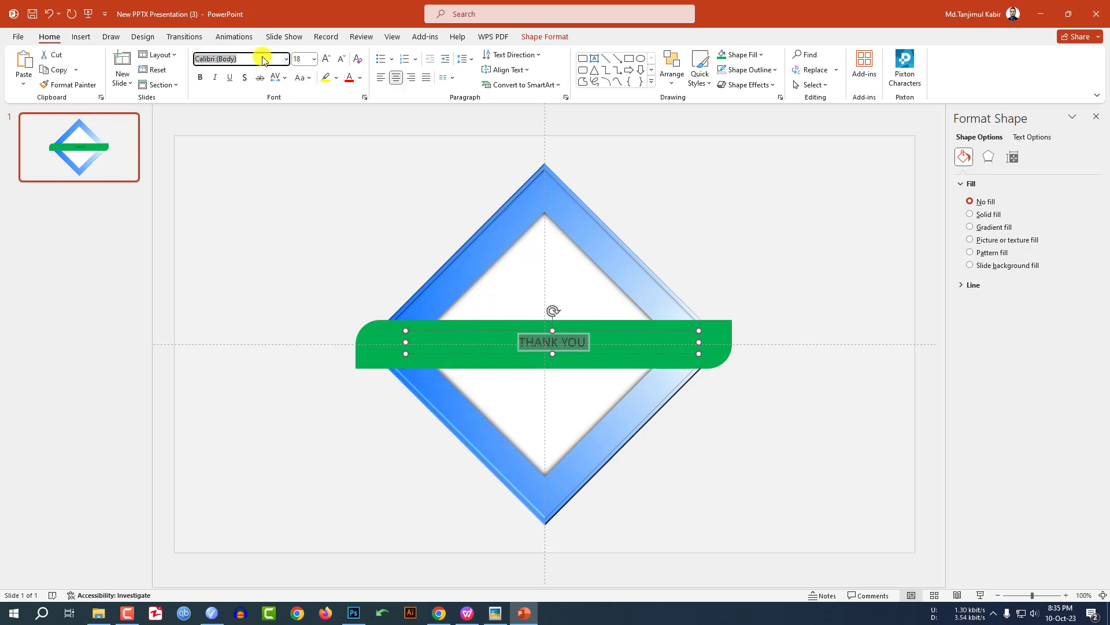
type("Lemon")
key("Return")
Make THANK YOU bold, size 48 and white, centred on the banner.
left_click(200, 77)
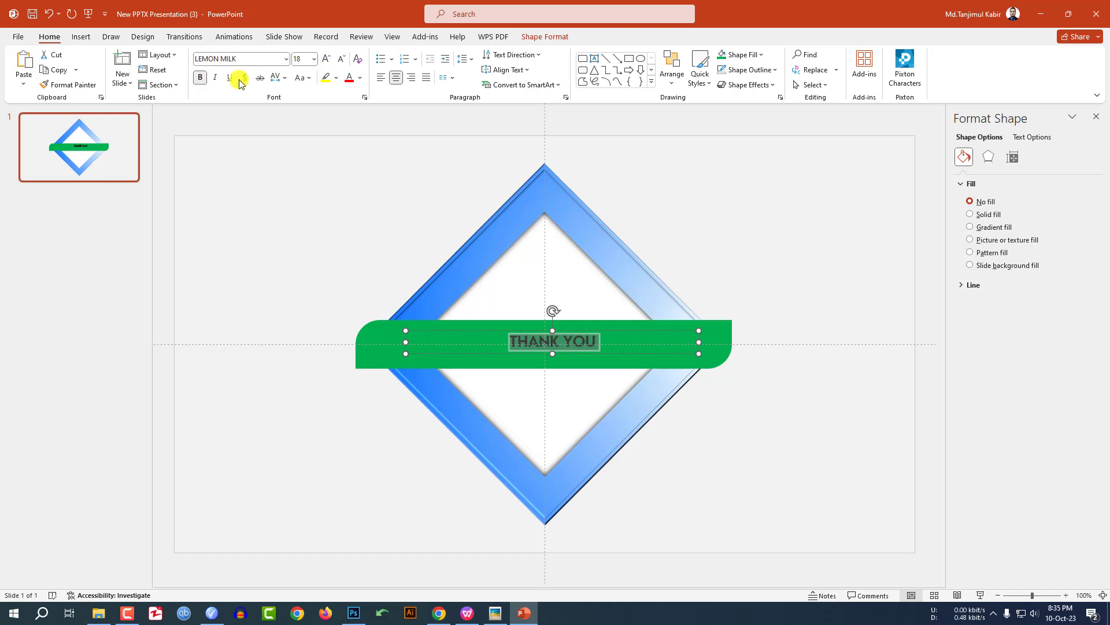
left_click(326, 58)
left_click(326, 59)
left_click(327, 58)
left_click(326, 58)
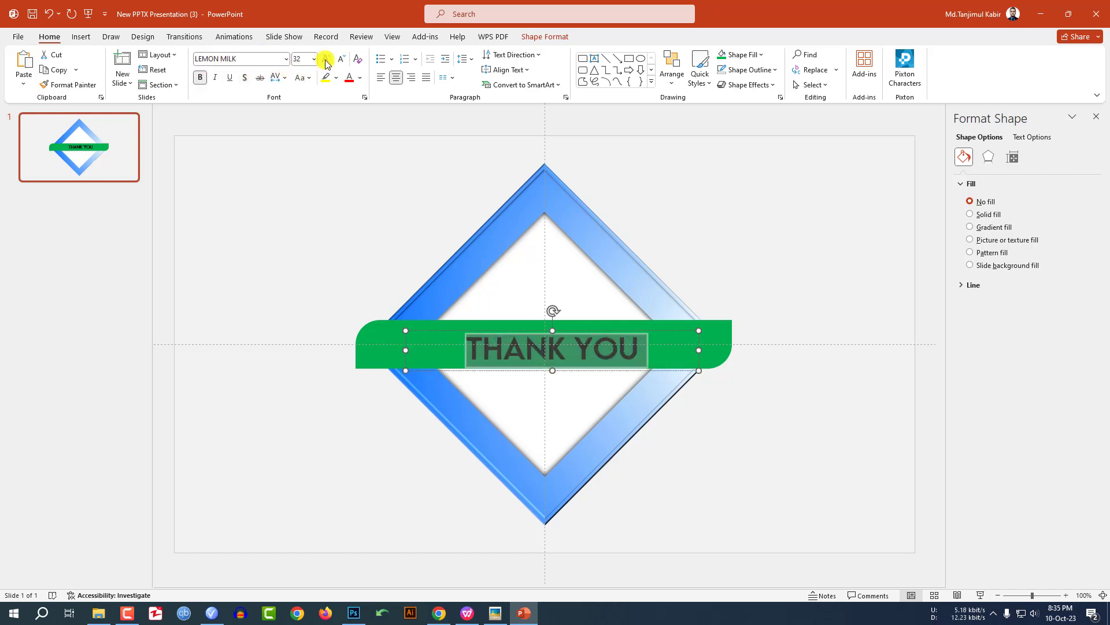
left_click(326, 58)
left_click(326, 59)
left_click(326, 58)
left_click(327, 59)
left_click(360, 78)
left_click(349, 107)
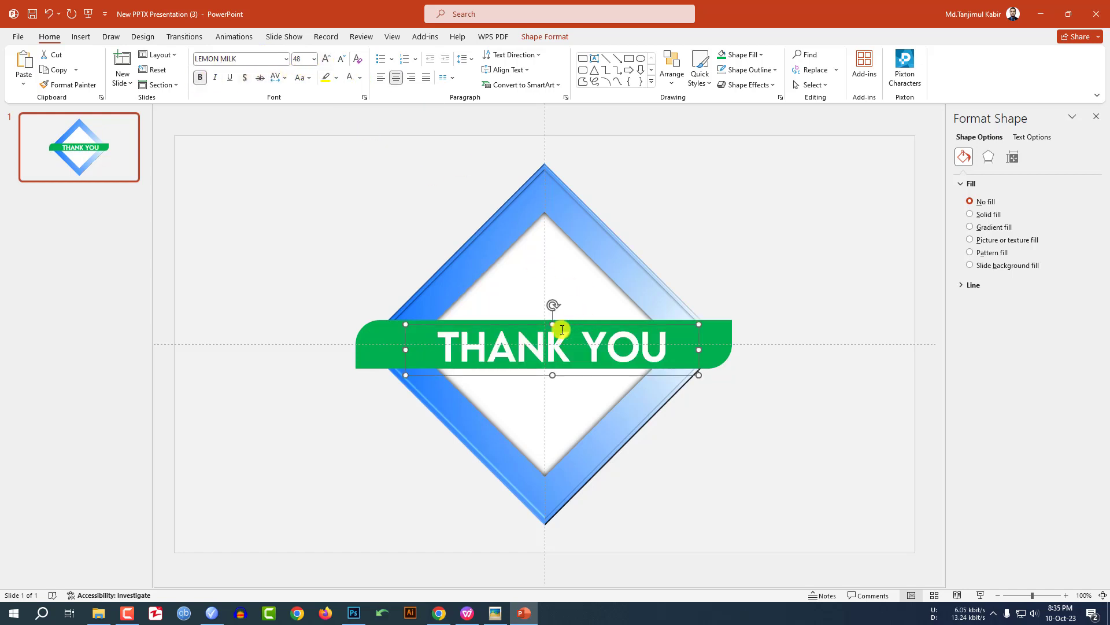
mouse_move(561, 327)
left_mouse_down()
mouse_move(565, 315)
mouse_move(560, 325)
left_mouse_up()
Duplicate the blue diamond frame and move the copy to the left.
left_click(496, 240)
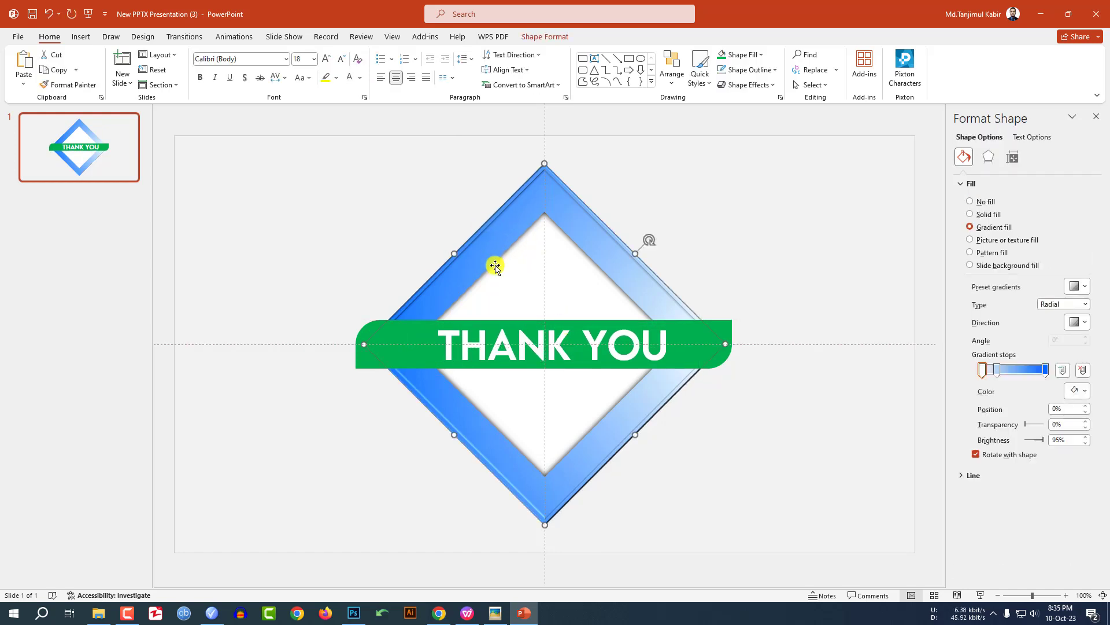
key("ctrl+d")
left_click_drag(509, 277, 374, 272)
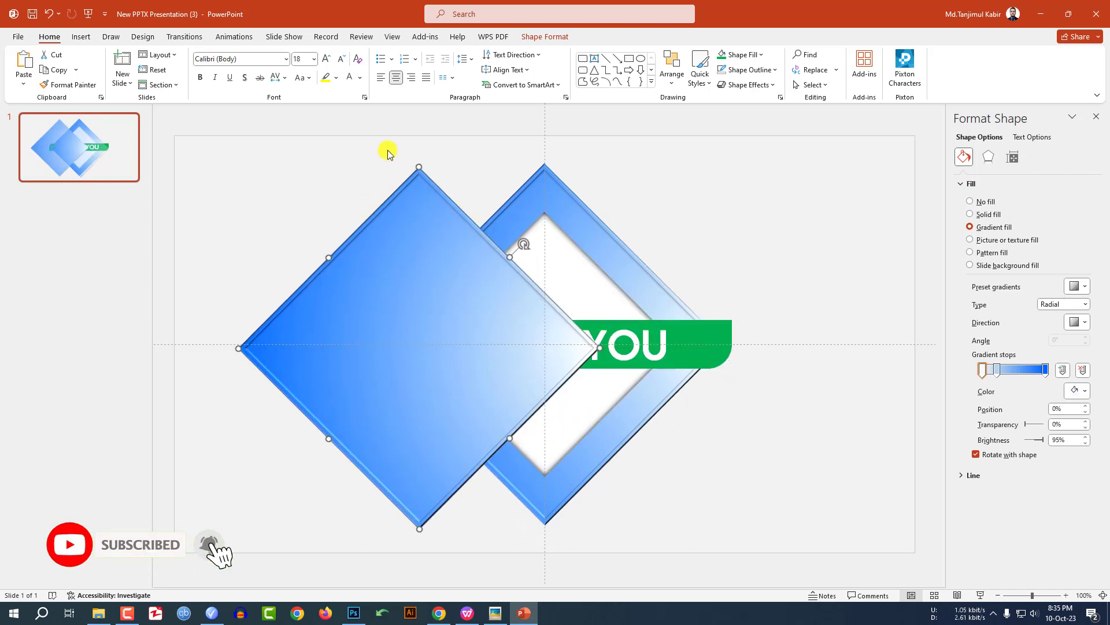
left_click(536, 36)
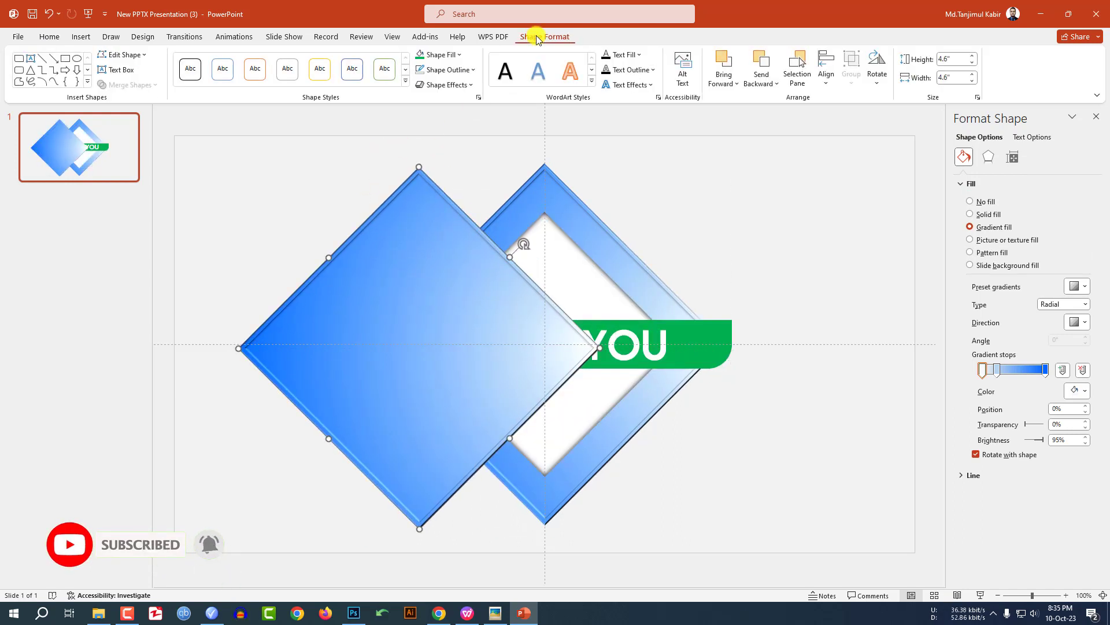
Give the copied diamond No Bevel, No Fill and a thin blue outline.
left_click(462, 84)
mouse_move(478, 231)
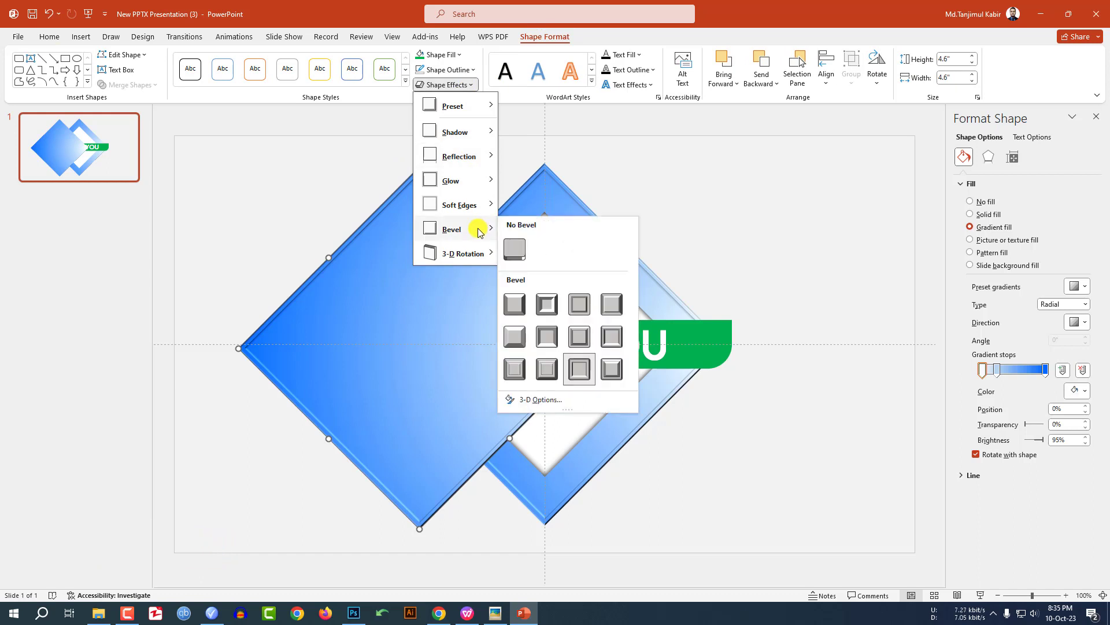
left_click(513, 245)
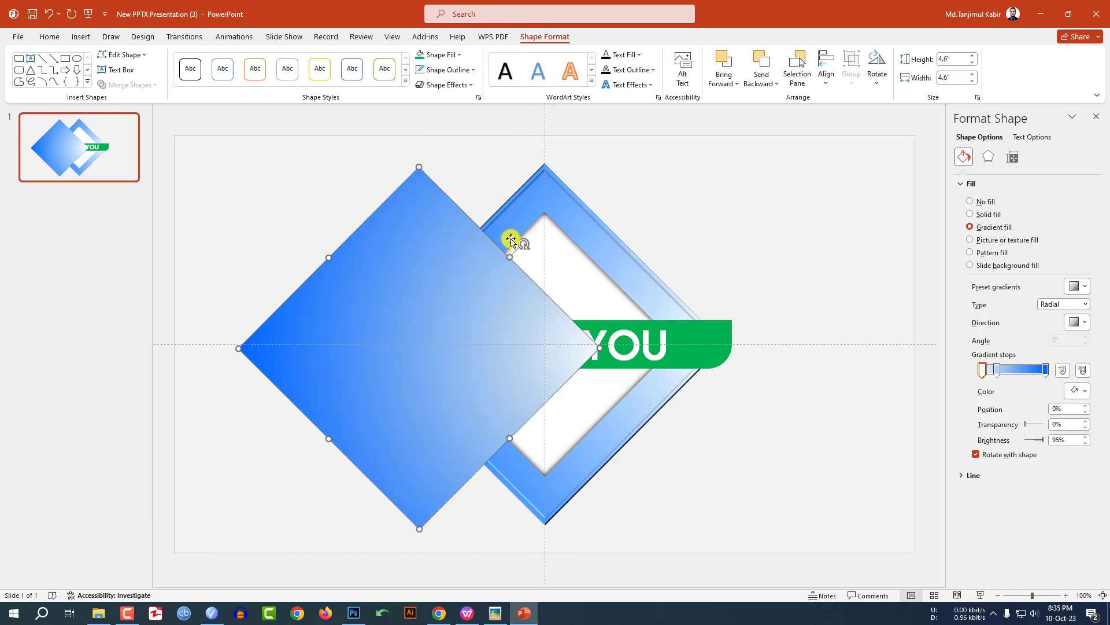
left_click(461, 59)
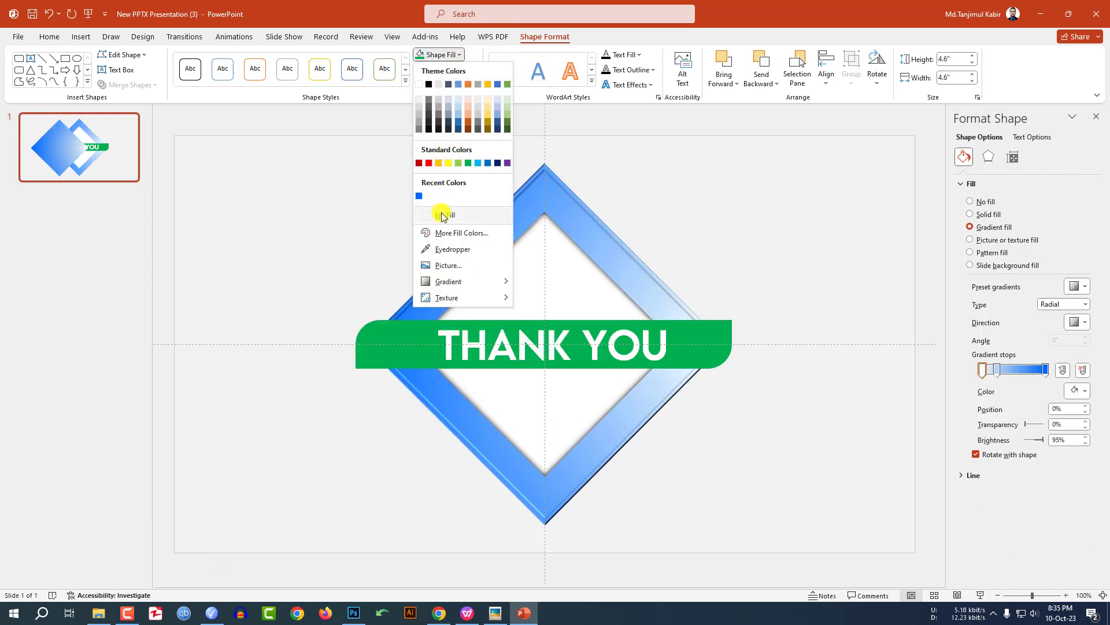
left_click(441, 211)
left_click(464, 71)
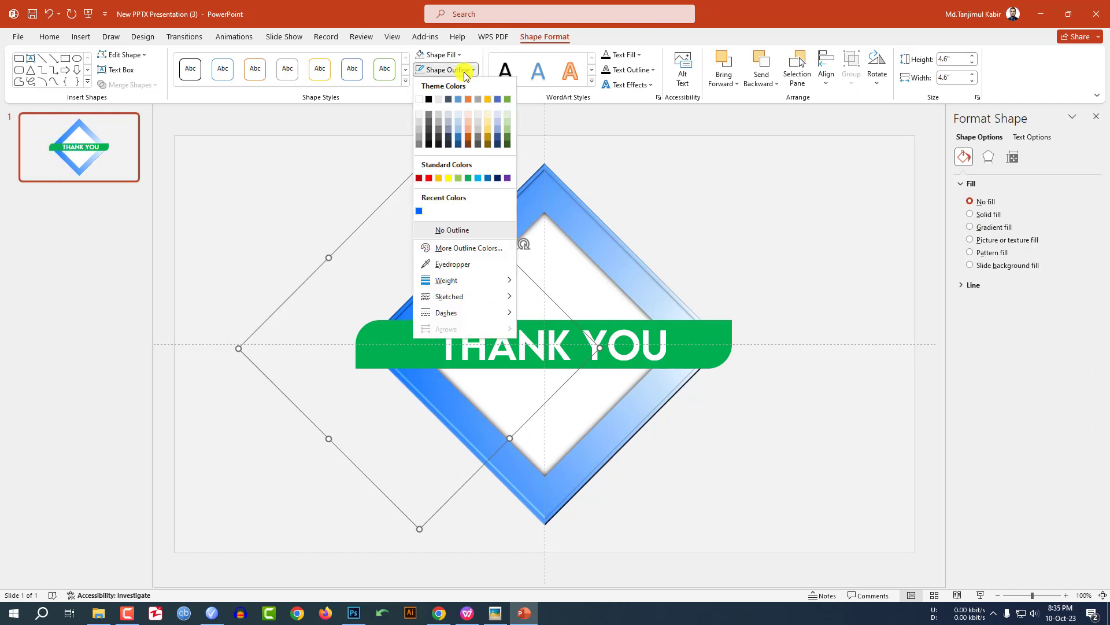
left_click(487, 178)
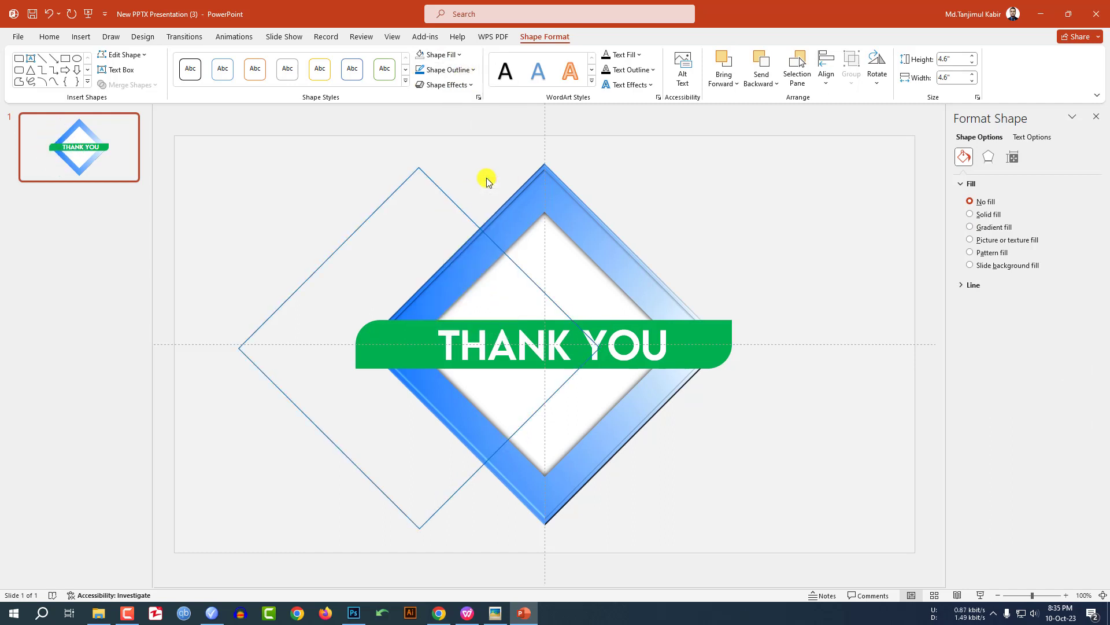
Add an Offset: Center shadow and enlarge the outline diamond to 7.11 inches.
left_click(470, 94)
mouse_move(474, 122)
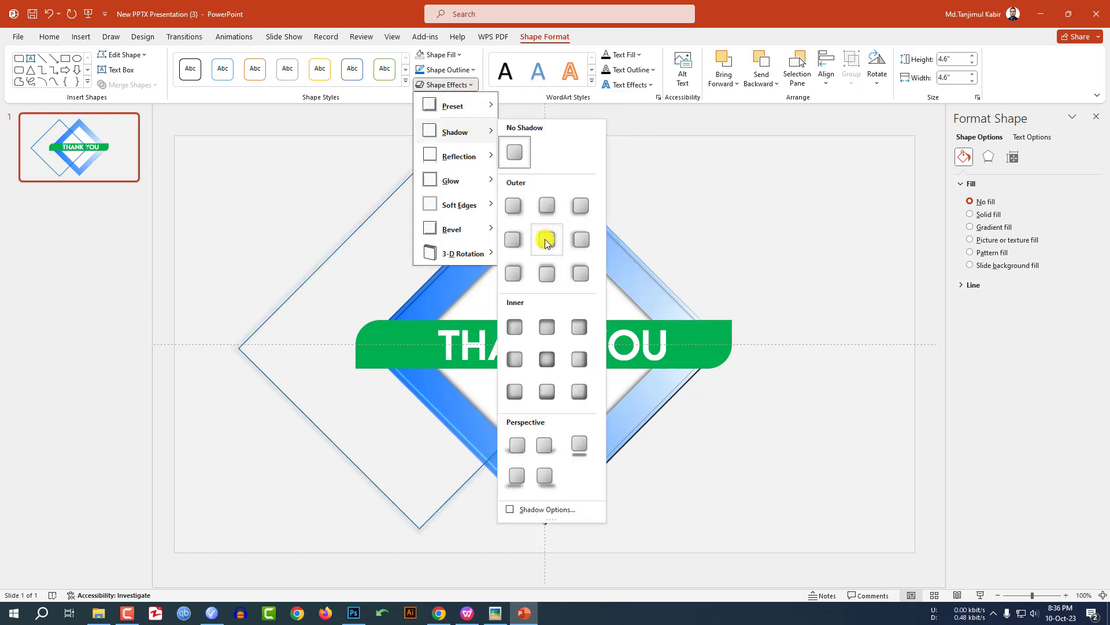
left_click(546, 240)
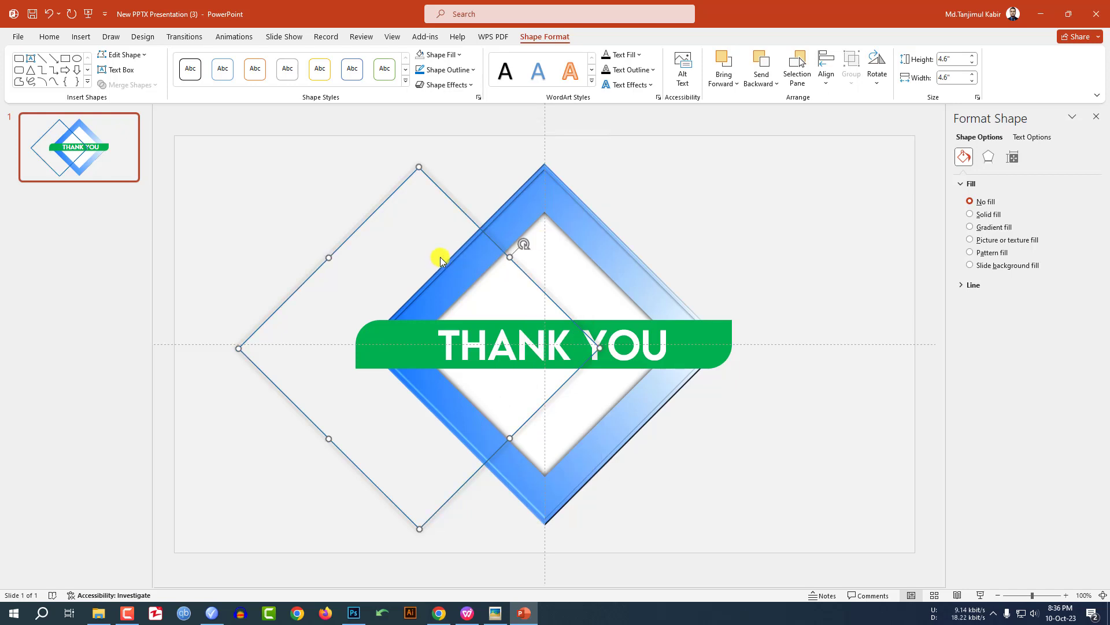
left_click_drag(599, 348, 796, 348)
Zoom out and copy the outline diamond into a larger second ring around the first.
left_click(760, 386)
left_click(785, 407)
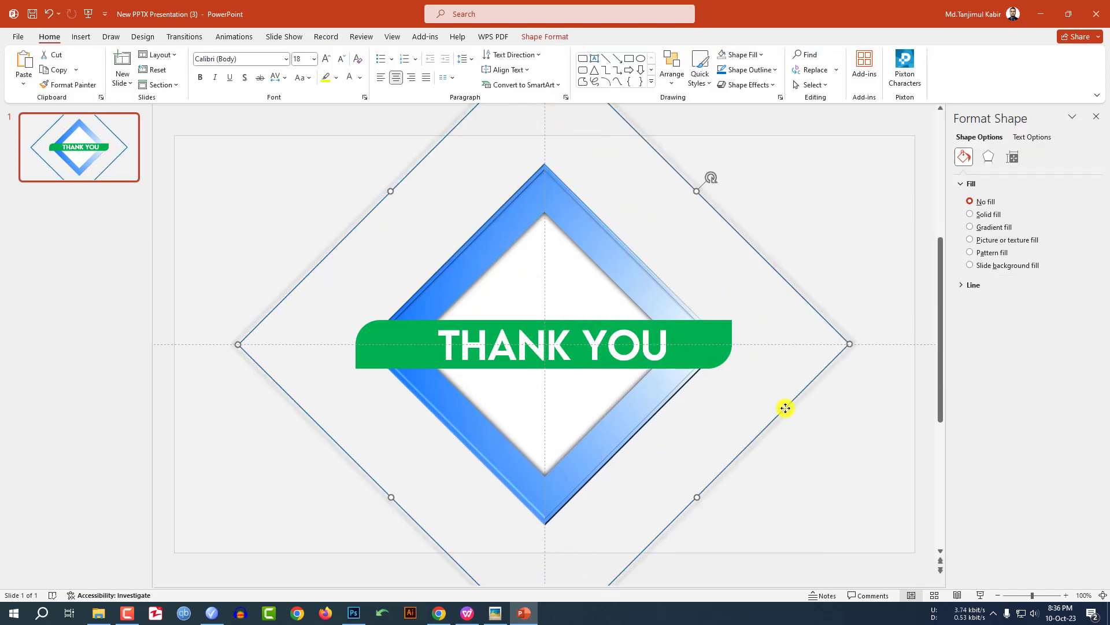
scroll(785, 408, "down", 4, "ctrl")
left_click(821, 387)
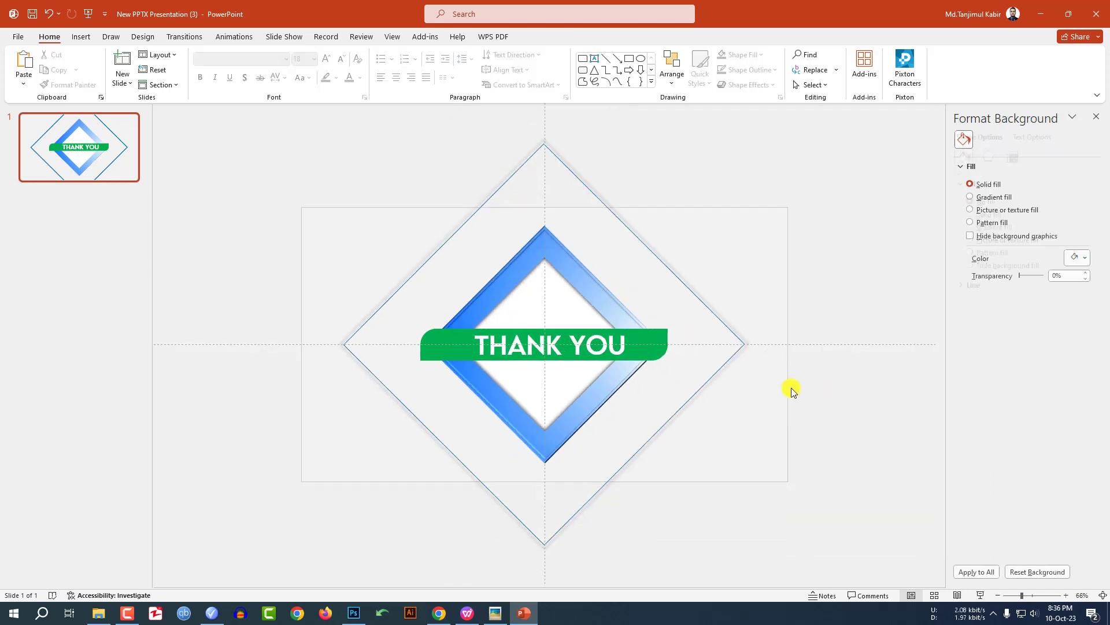
left_click(716, 380)
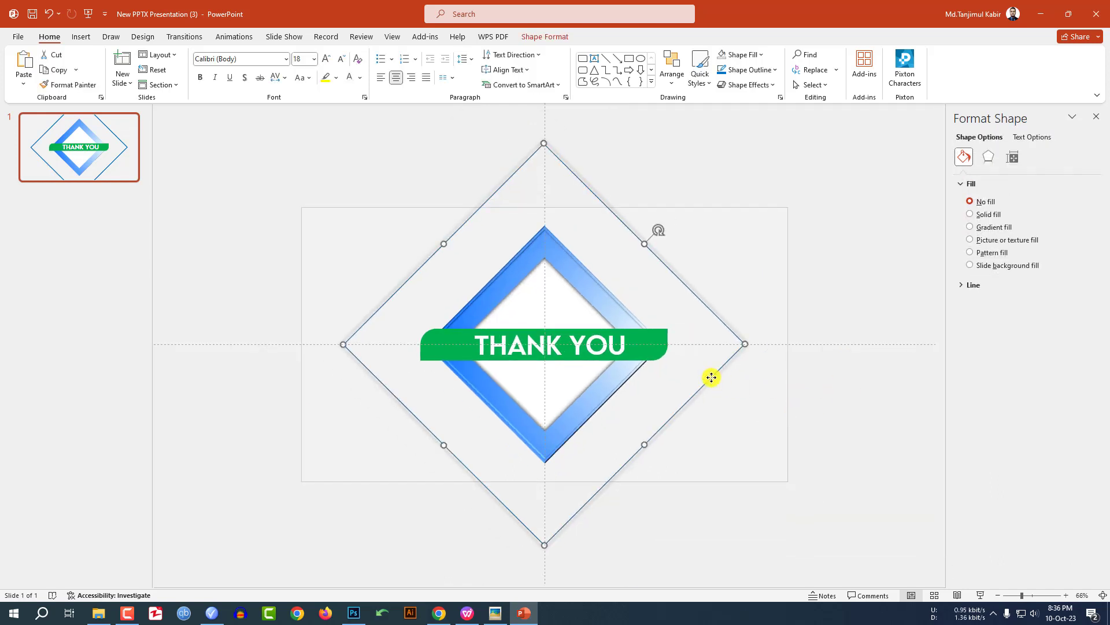
left_click_drag(711, 377, 837, 347)
left_click(862, 397)
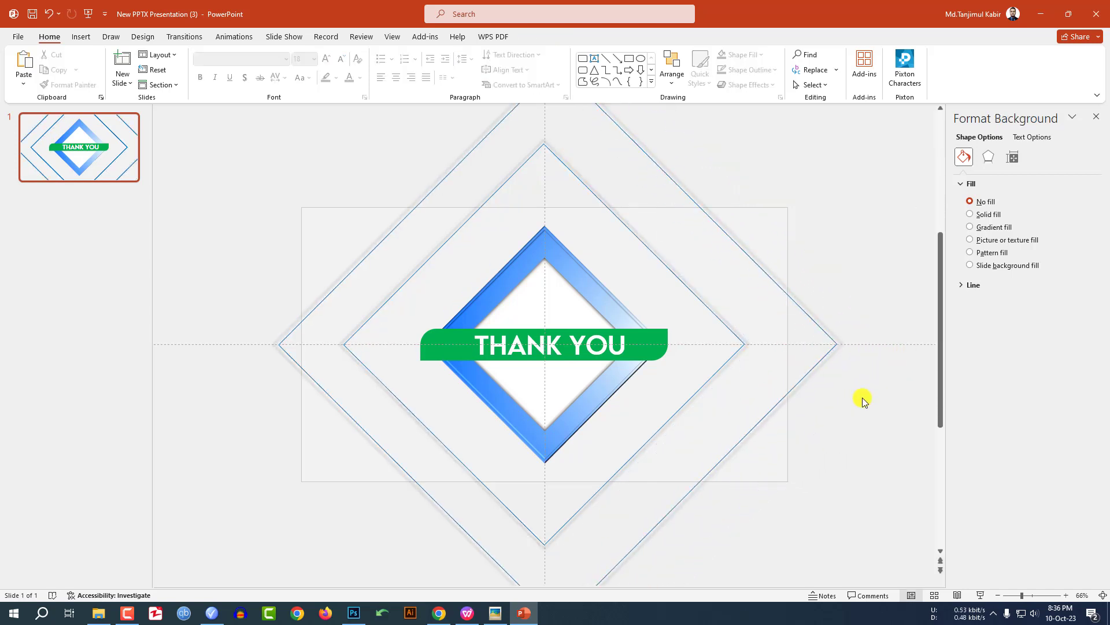
left_click(551, 294)
Select the frame and both outline diamonds, then Align Center and Align Middle.
left_click(564, 258, "shift")
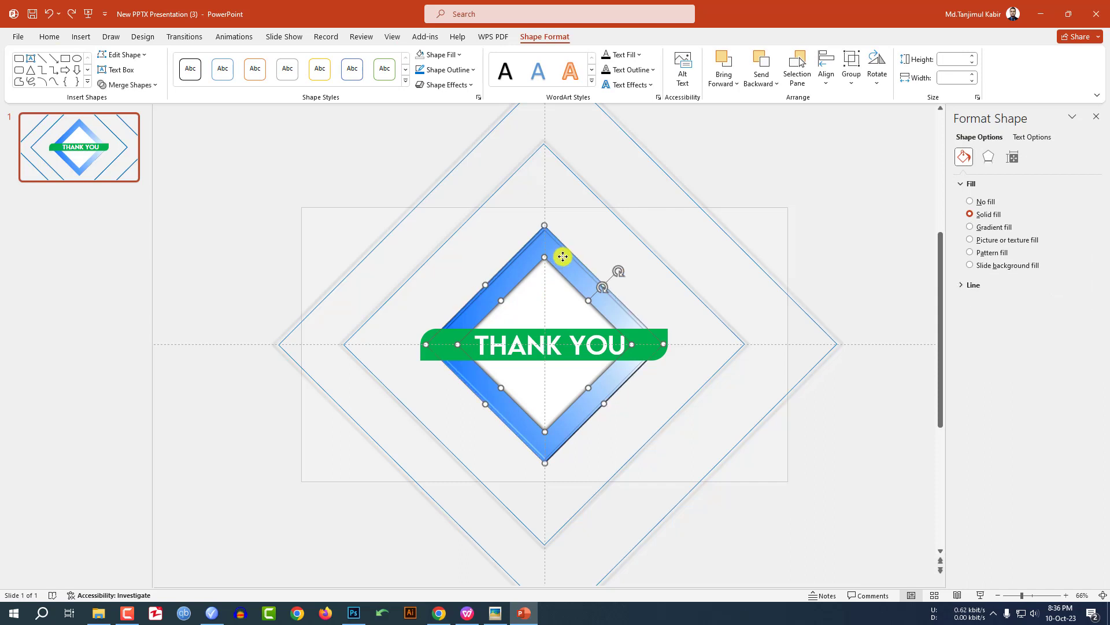
left_click(619, 218, "shift")
left_click(683, 189, "shift")
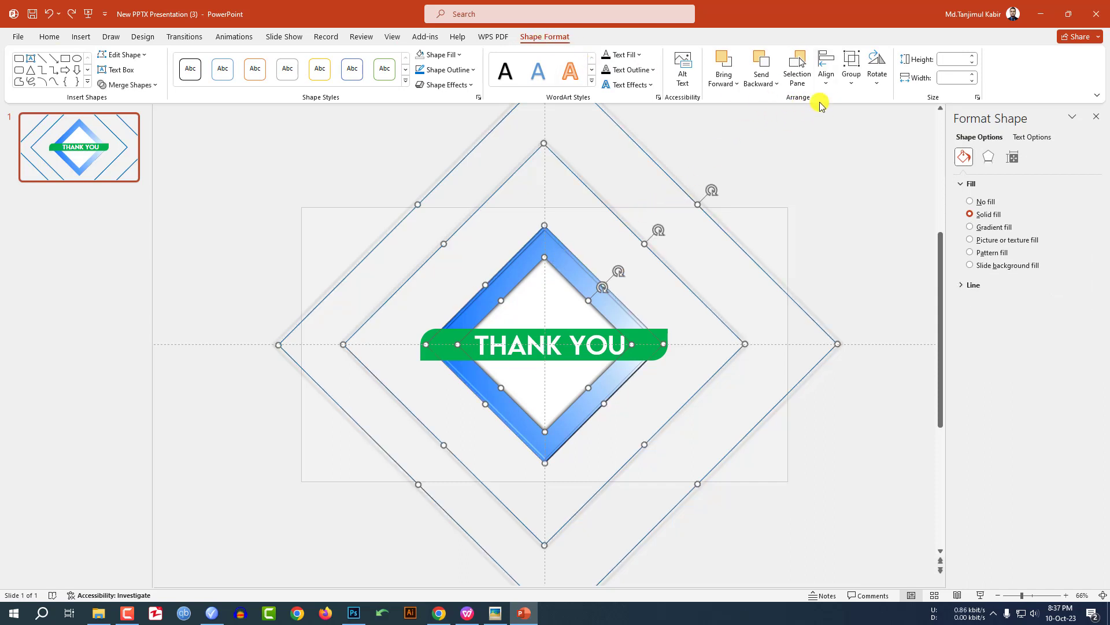
left_click(826, 84)
left_click(844, 116)
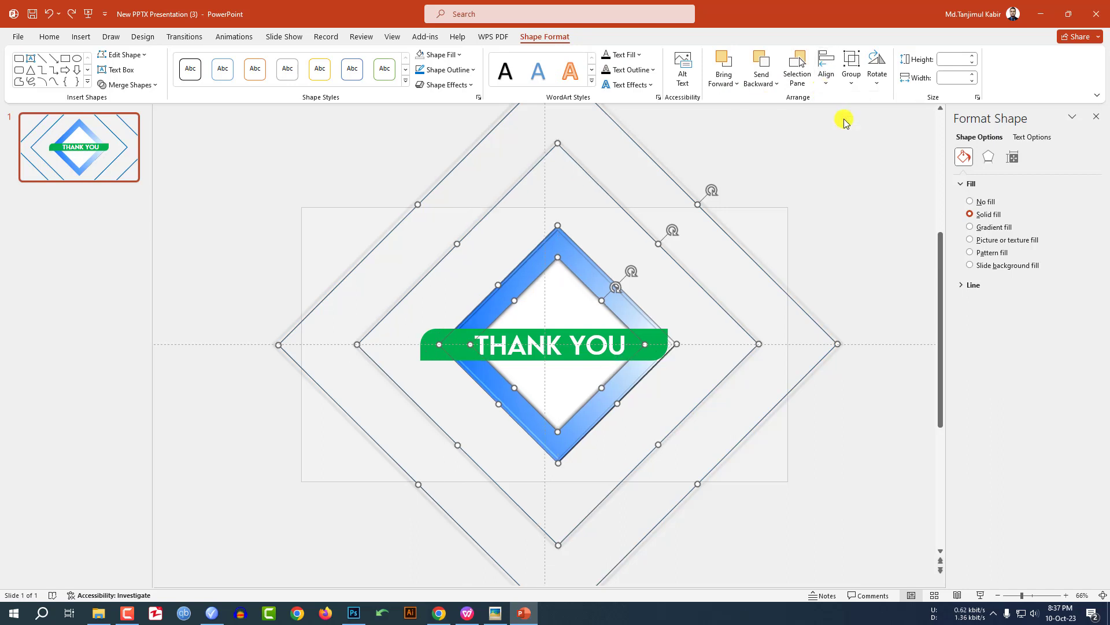
left_click(827, 87)
left_click(856, 164)
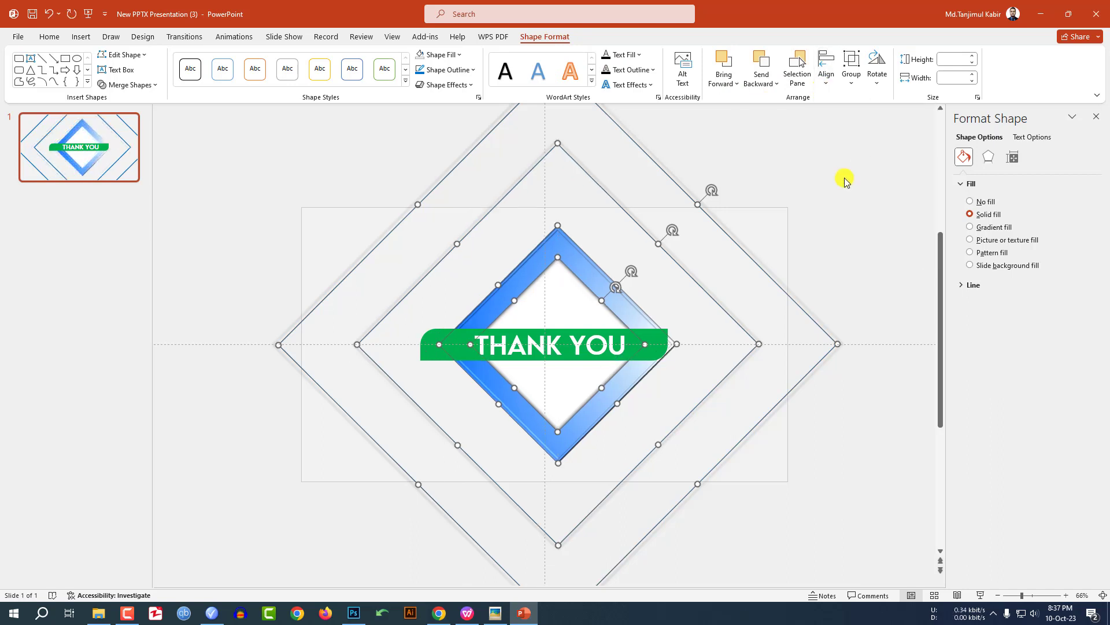
Undo the stray change to the THANK YOU text box.
left_click(835, 273)
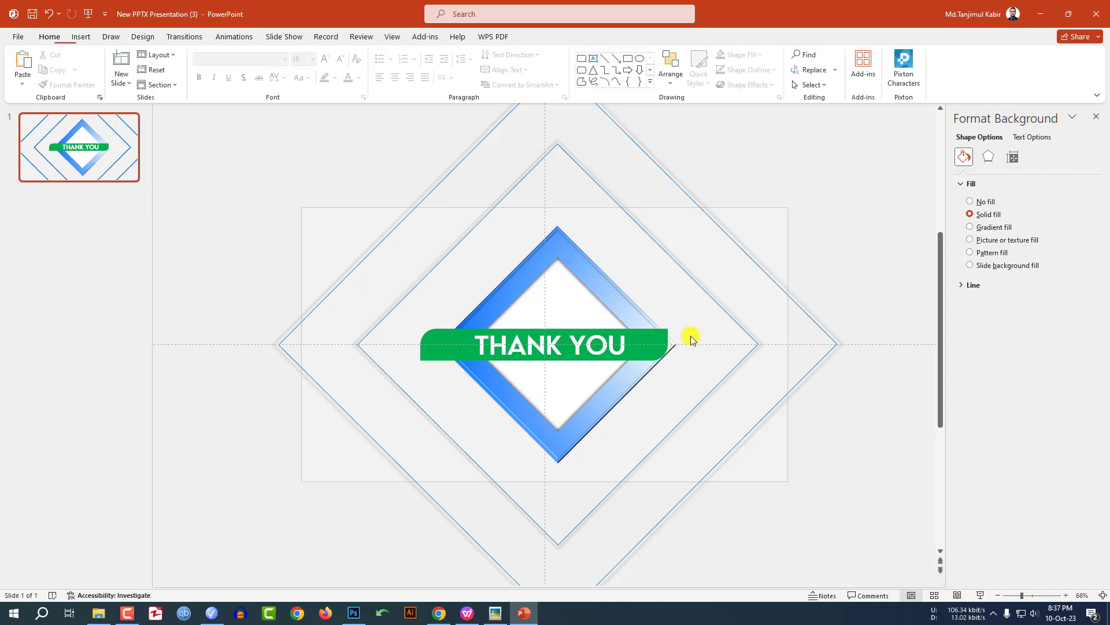
left_click(627, 362)
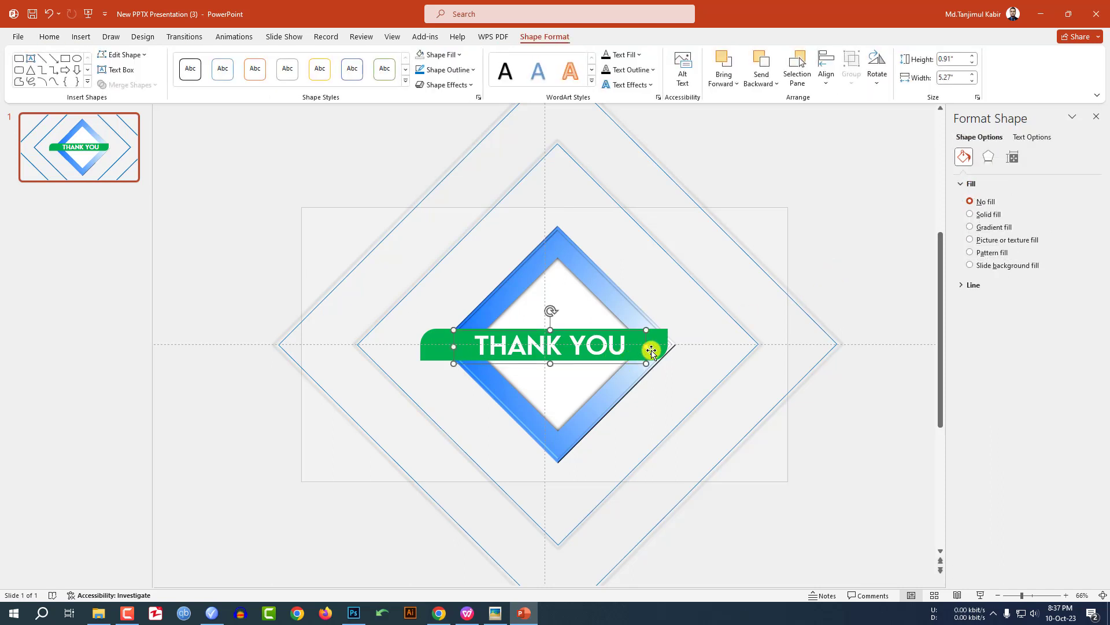
key("ctrl+z")
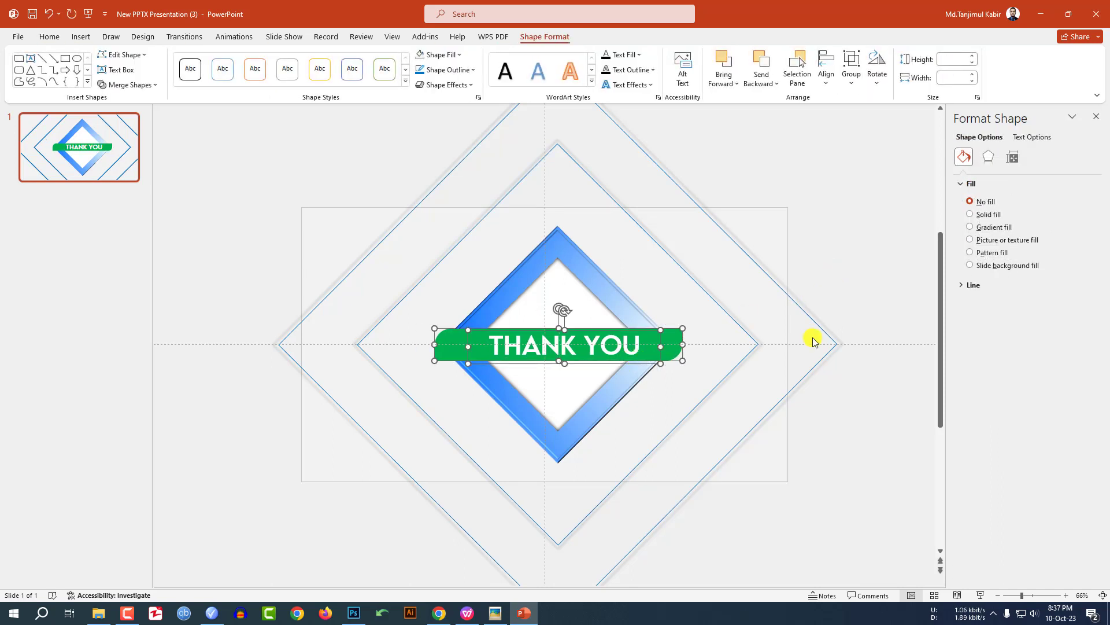
left_click(838, 313)
Draw a small oval circle above-left of the blue diamond frame.
left_click(87, 37)
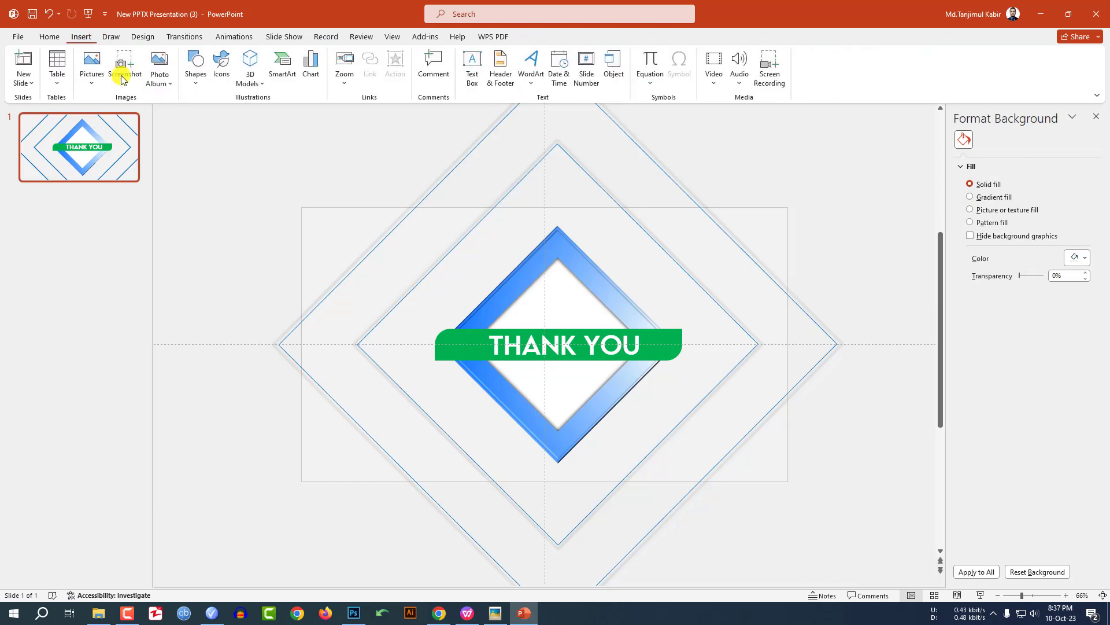
left_click(195, 76)
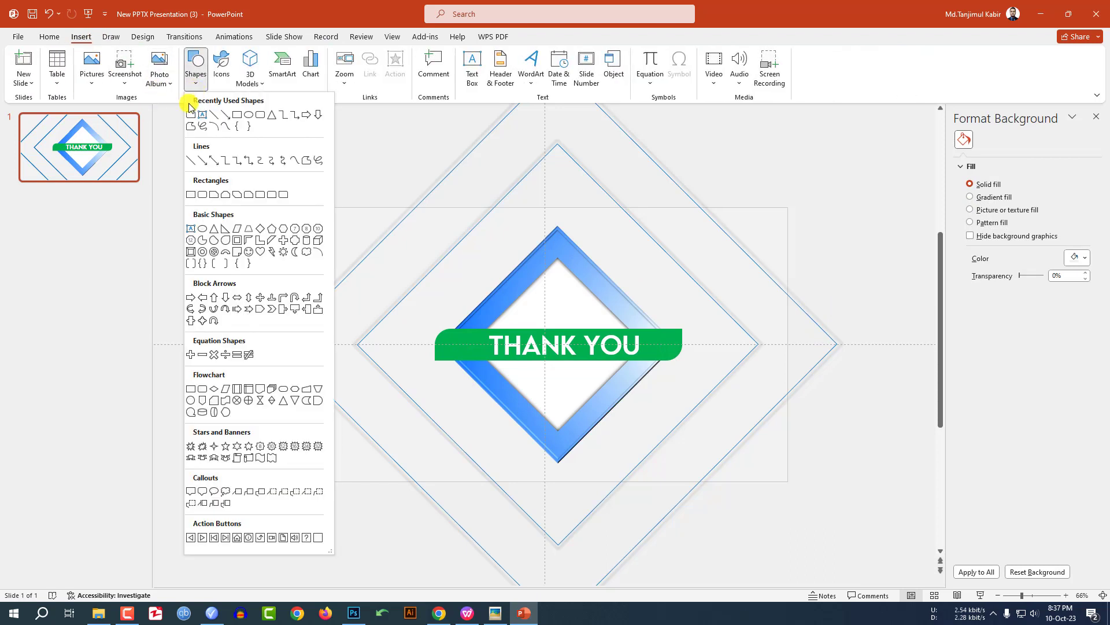
left_click(248, 115)
left_click_drag(470, 289, 447, 293)
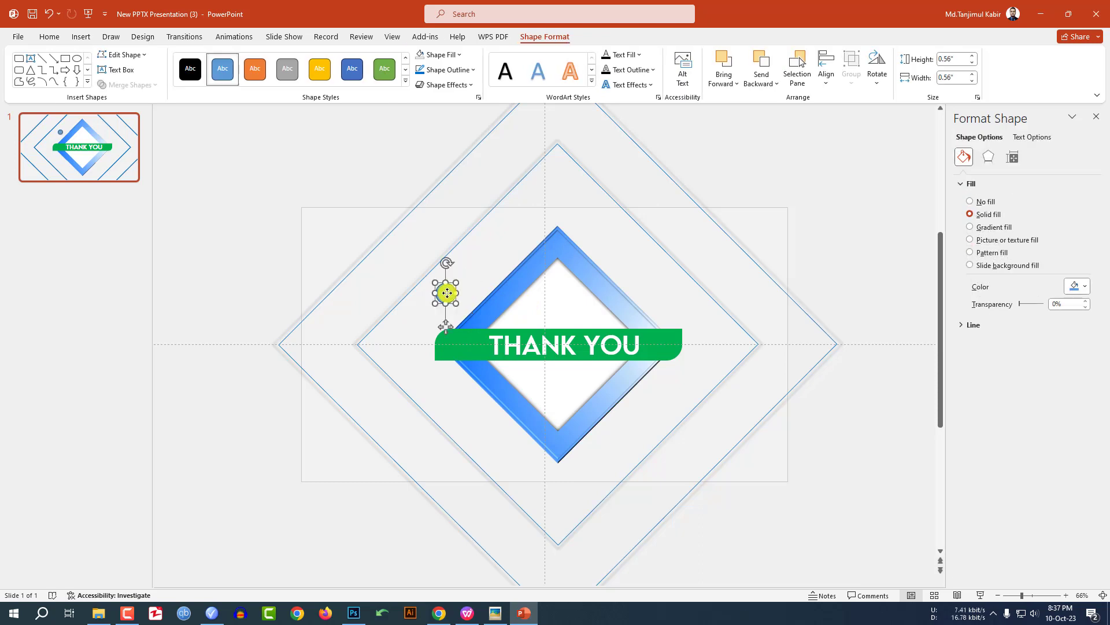
Give the circle no outline, a centred offset shadow, and the recent blue fill.
left_click(462, 69)
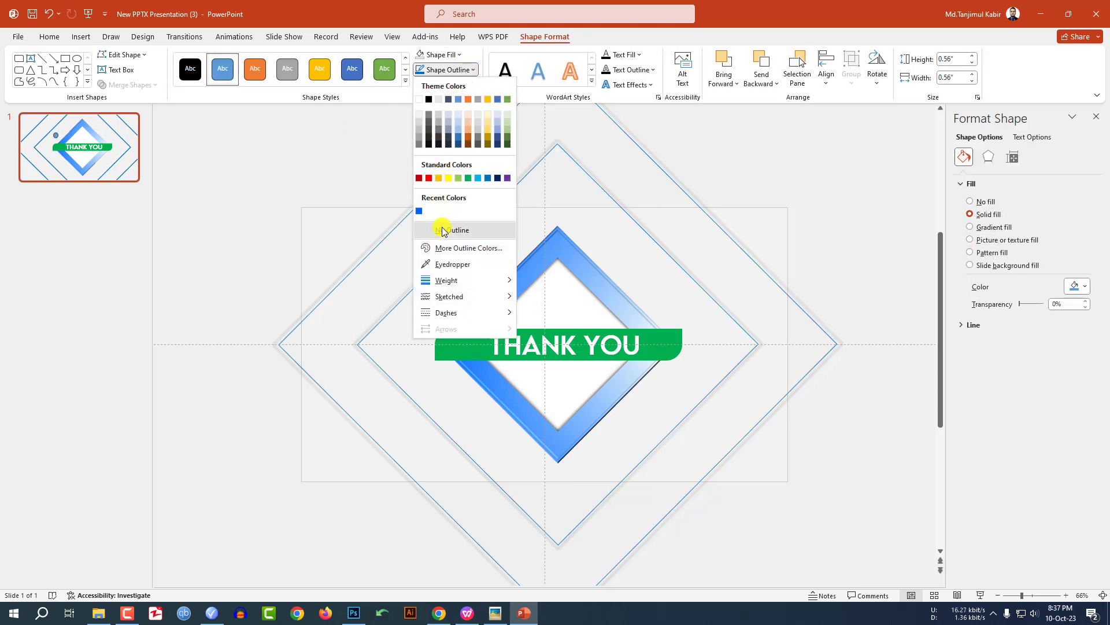
left_click(443, 231)
left_click(467, 85)
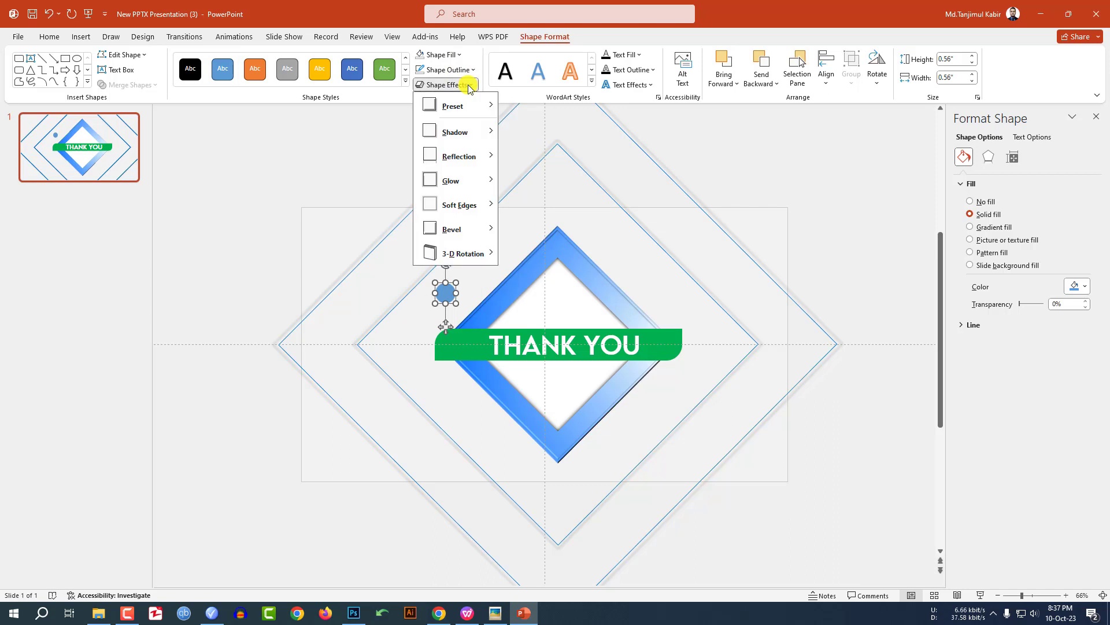
mouse_move(469, 106)
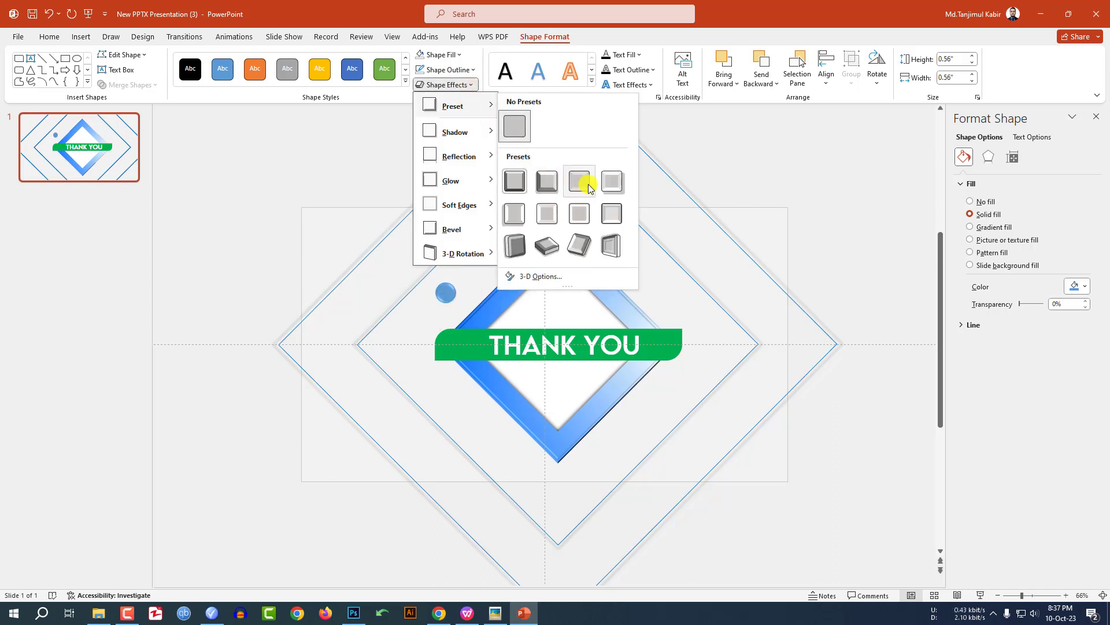
mouse_move(483, 133)
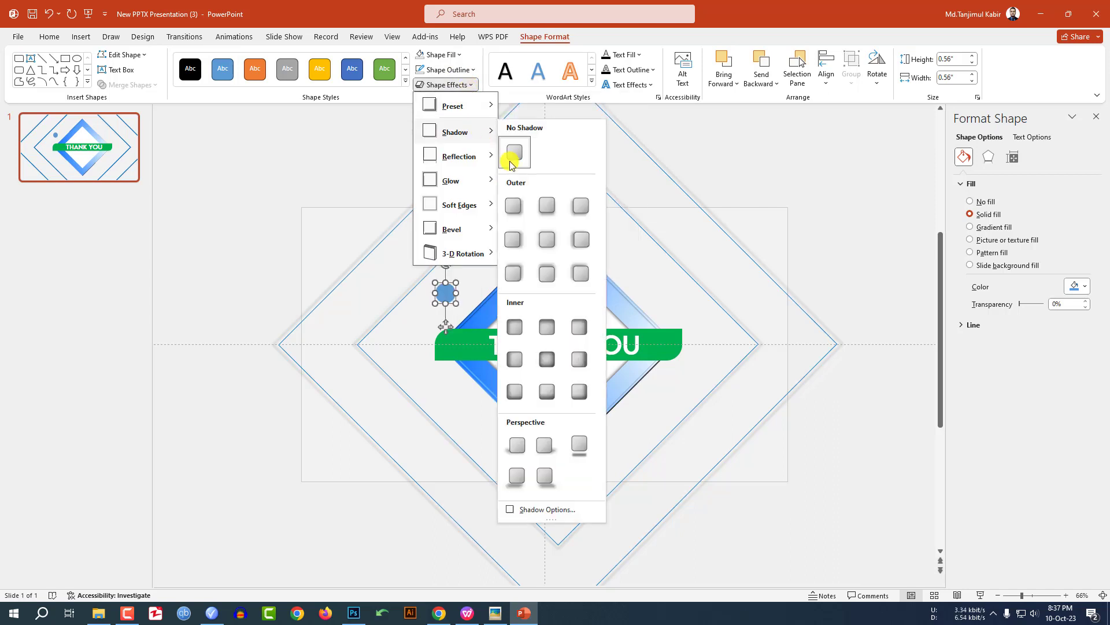
left_click(547, 242)
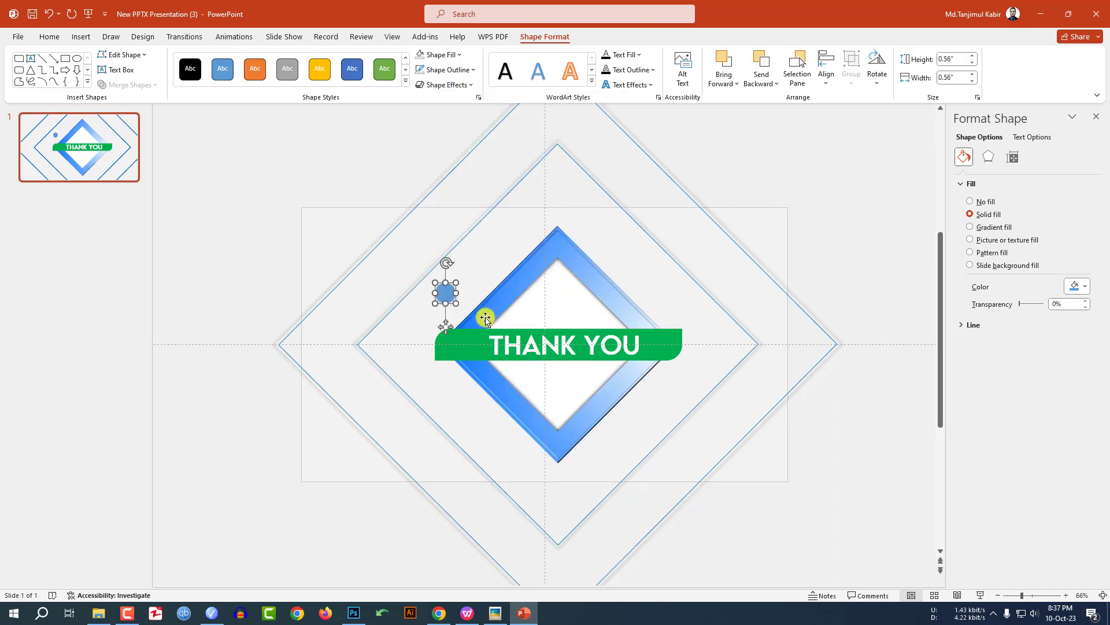
left_click(458, 55)
left_click(419, 196)
Duplicate the blue dot, placing copies above-left and below-right of the diamond.
left_click_drag(451, 298, 435, 233)
left_click_drag(445, 293, 675, 400)
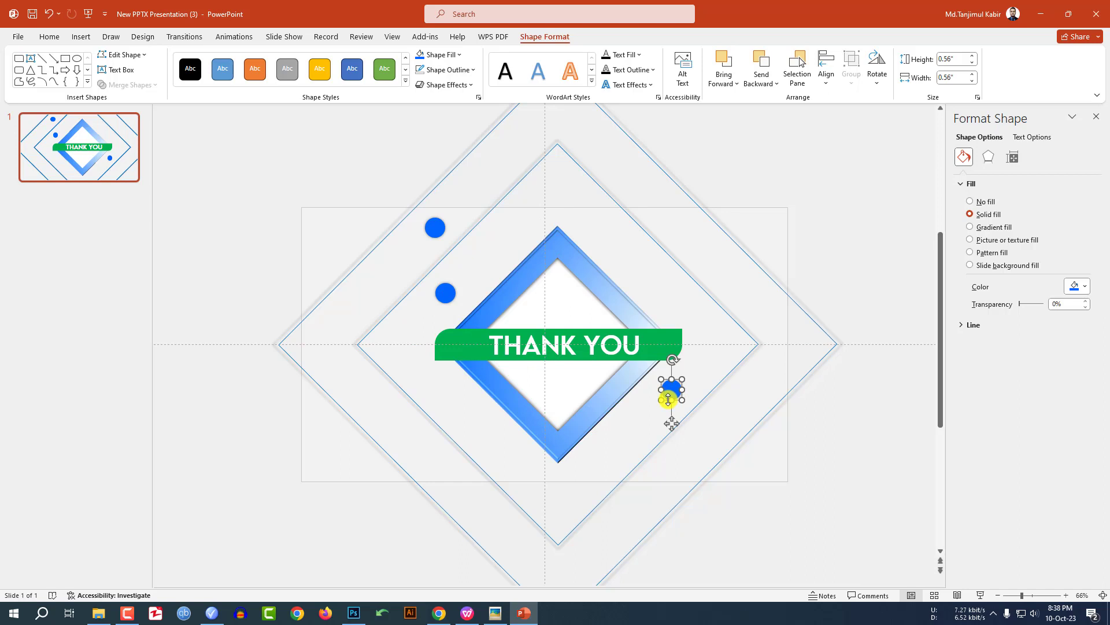
key("ctrl+d")
left_click_drag(884, 483, 762, 379)
Move the small left blue circle down-right near the lower-right dots.
left_click(451, 295)
left_click_drag(451, 296, 656, 404)
key("Escape")
left_click(81, 36)
Draw a short 3 pt diagonal line above-left of the diamond.
left_click(195, 69)
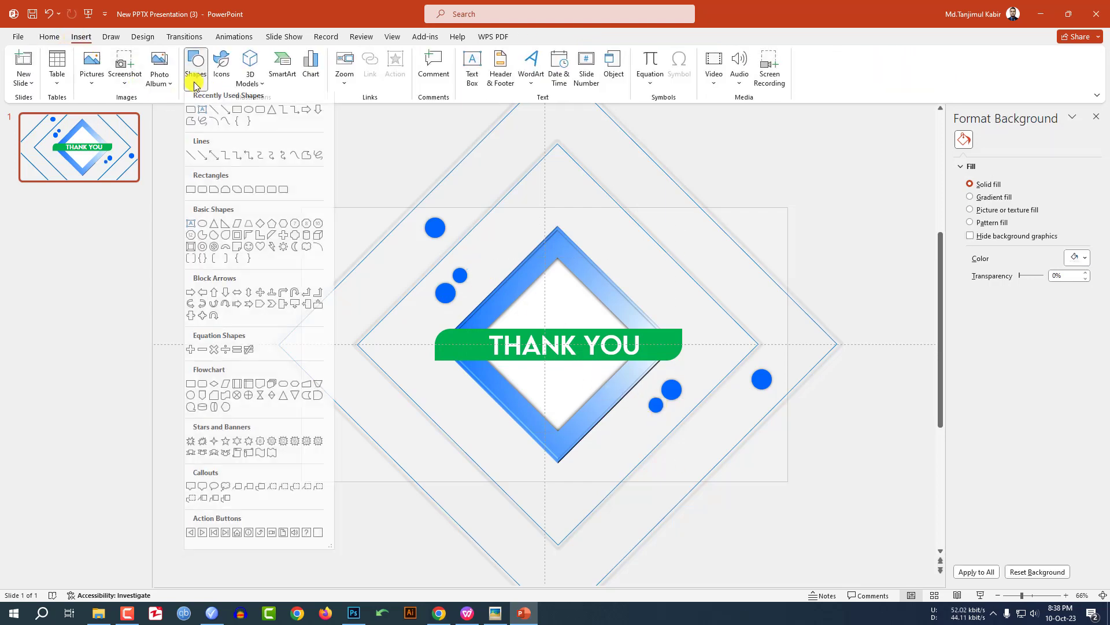
left_click(214, 117)
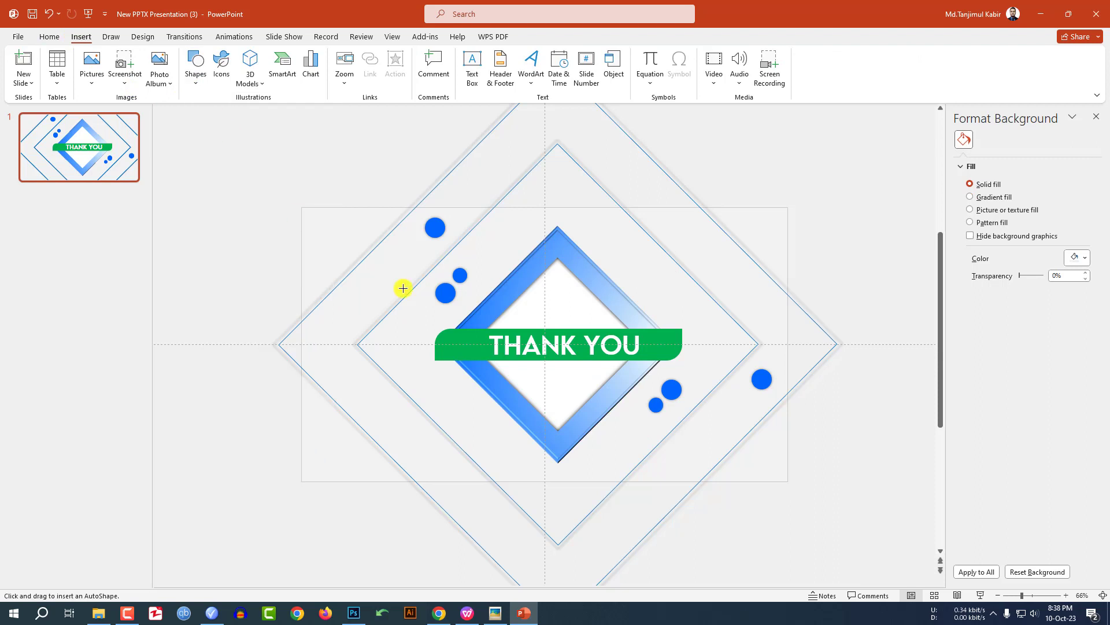
left_click_drag(367, 293, 426, 237)
left_click(451, 70)
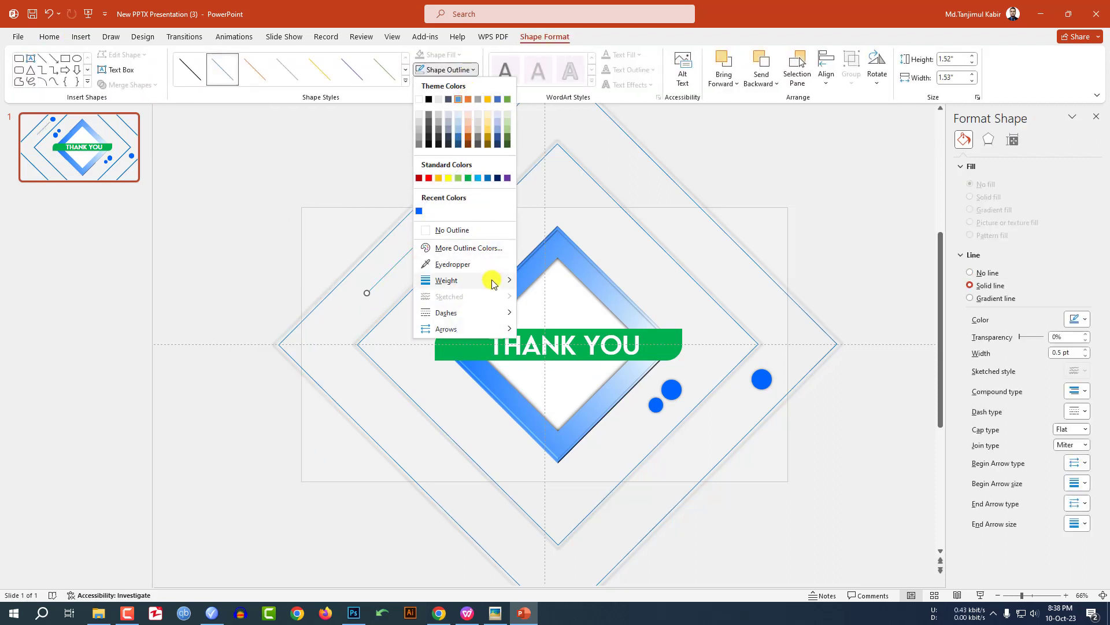
mouse_move(490, 280)
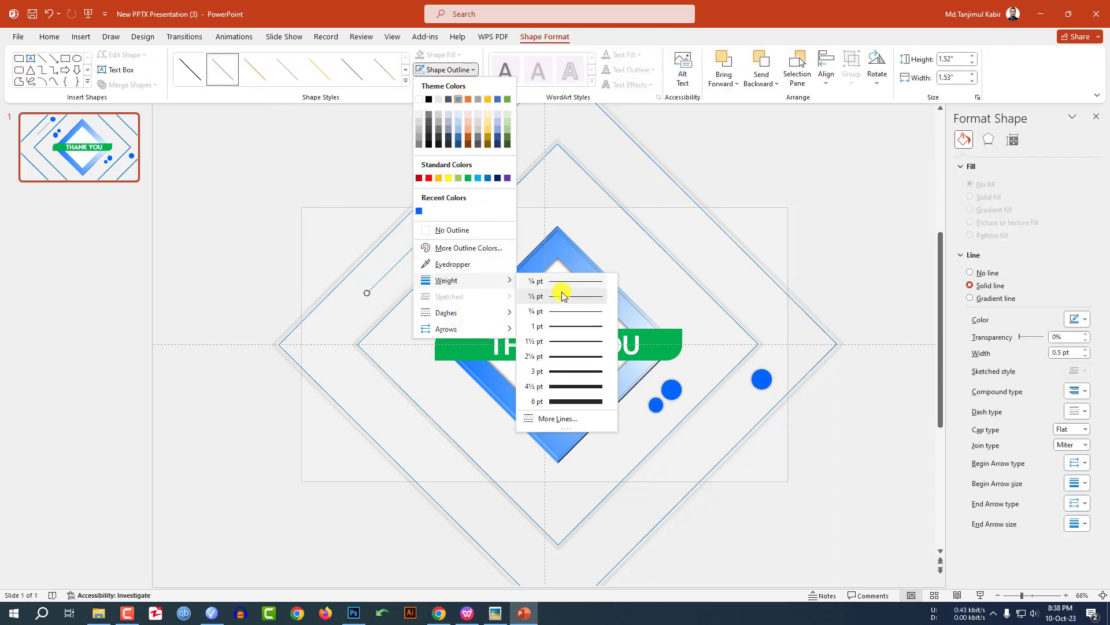
left_click(569, 370)
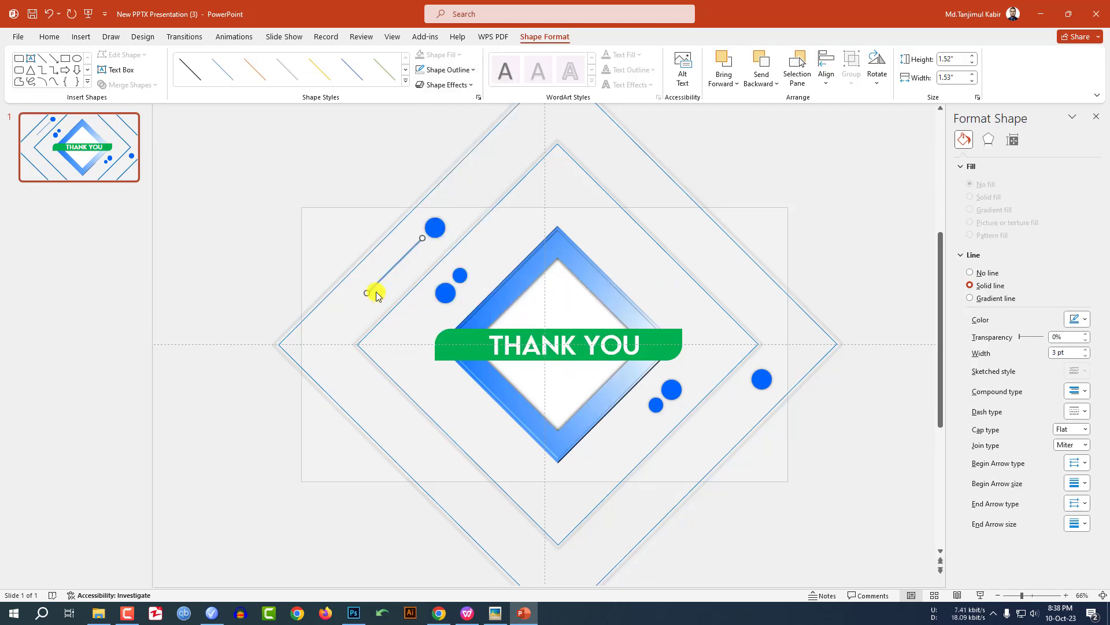
Make the line a blue gradient, with a stop moved to about 75%.
left_click(970, 299)
left_click_drag(1027, 404, 1047, 408)
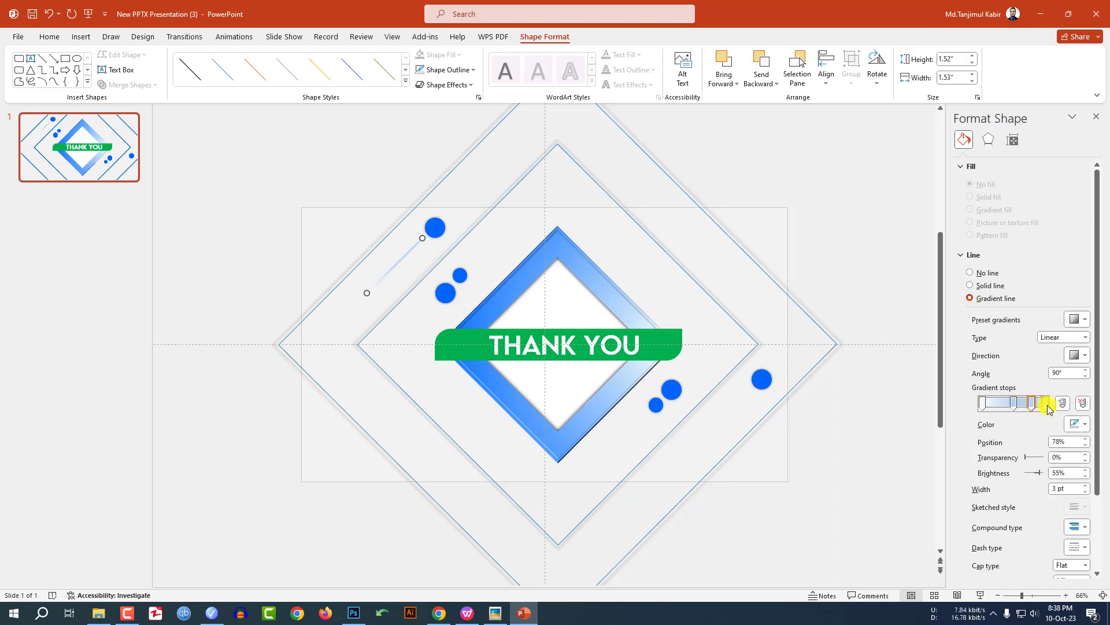
left_click(1079, 424)
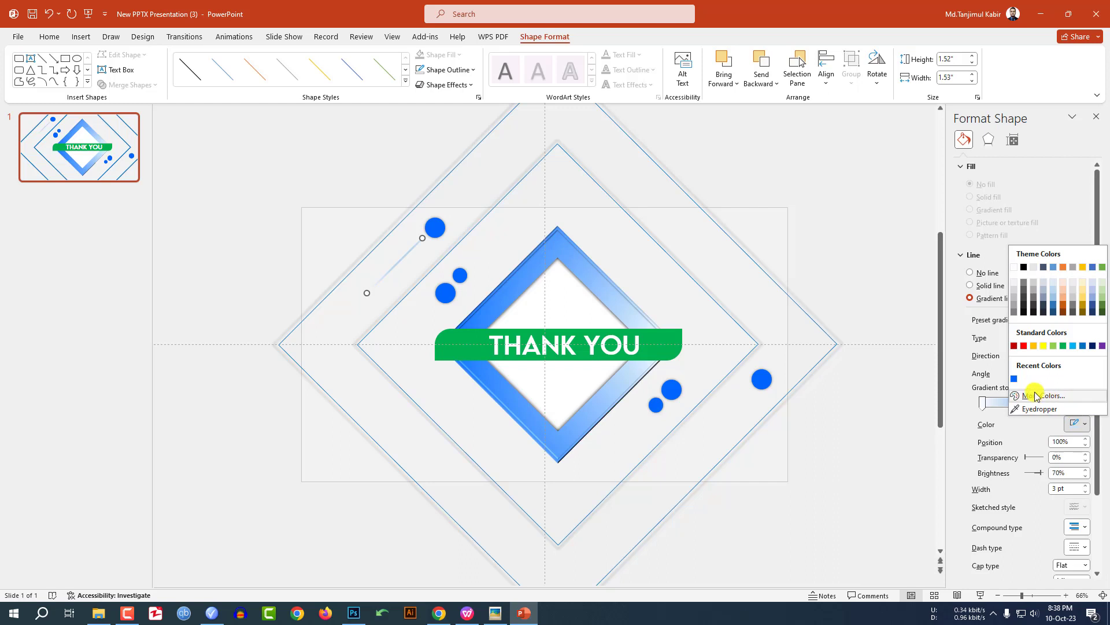
left_click(1014, 382)
left_click(1004, 404)
mouse_move(1007, 406)
left_mouse_down()
mouse_move(1031, 403)
mouse_move(1011, 407)
left_mouse_up()
left_click(578, 291)
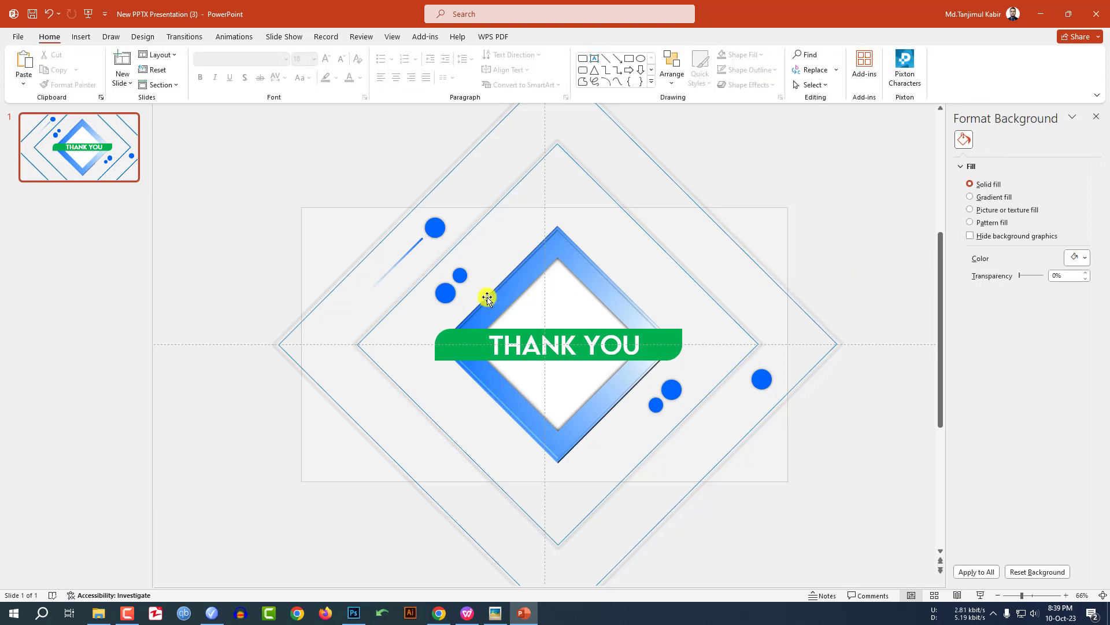
Shorten the gradient line slightly and place a copy below-right of the diamond.
left_click(407, 255)
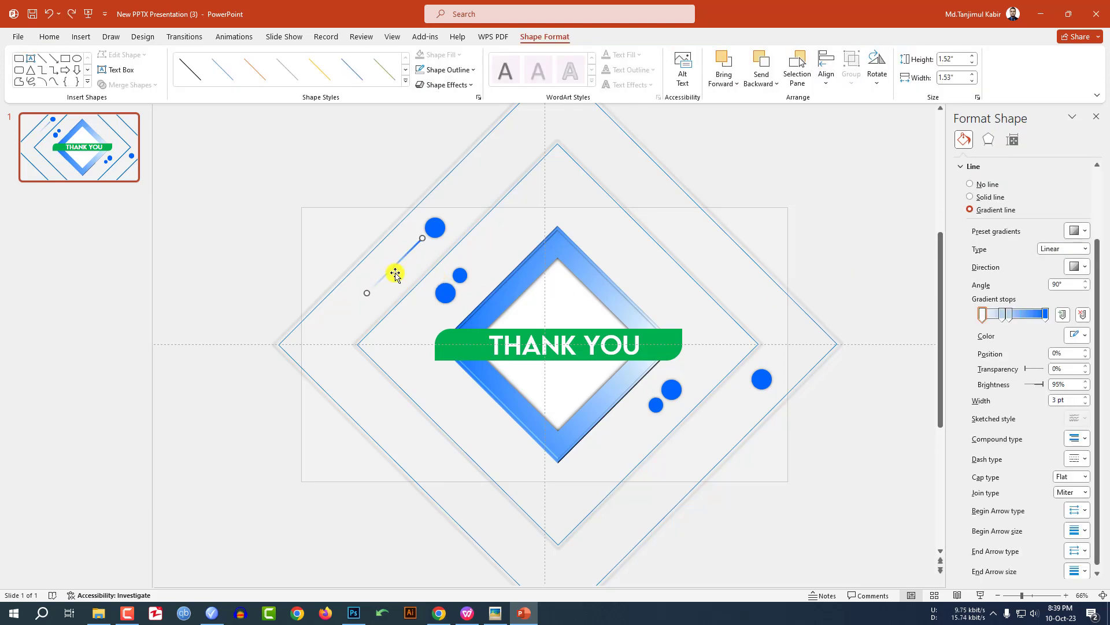
left_click_drag(409, 275, 404, 306)
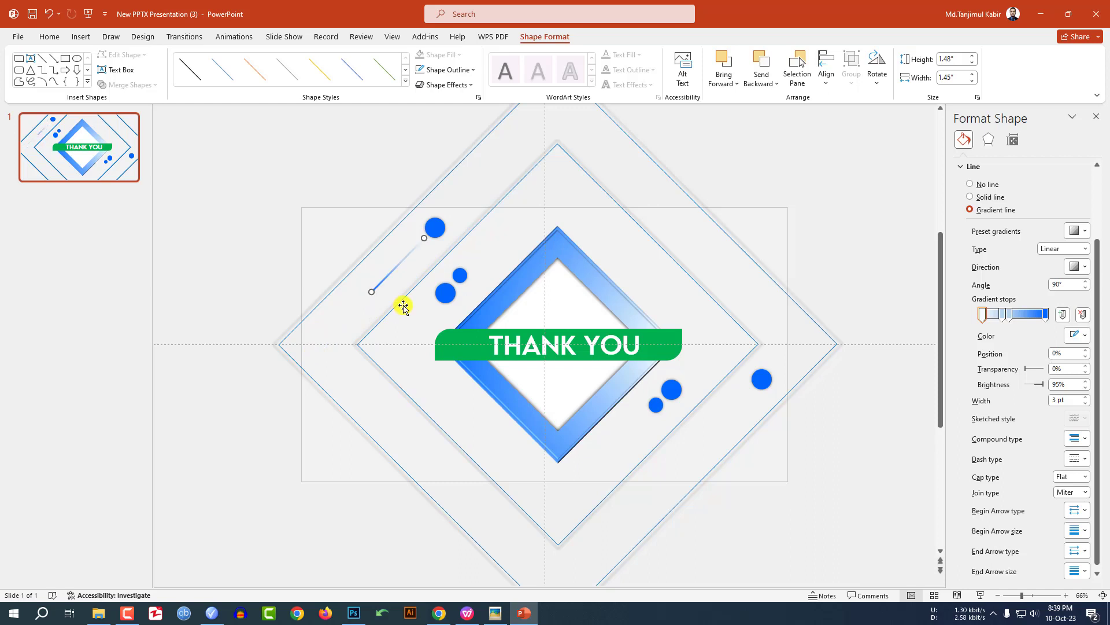
left_click(580, 404)
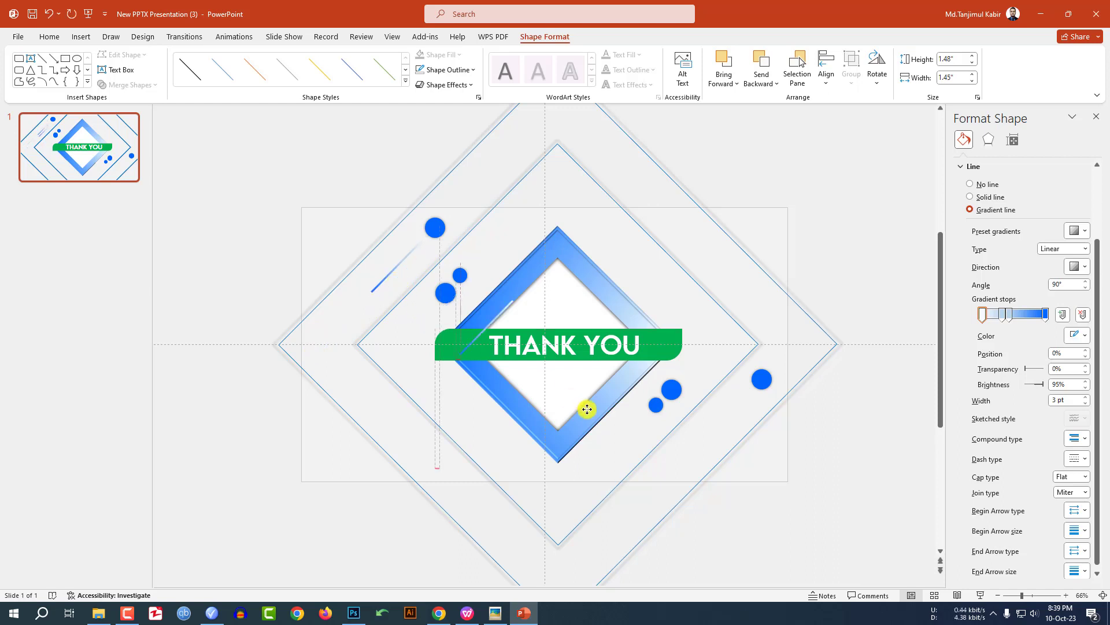
left_click_drag(598, 420, 614, 448)
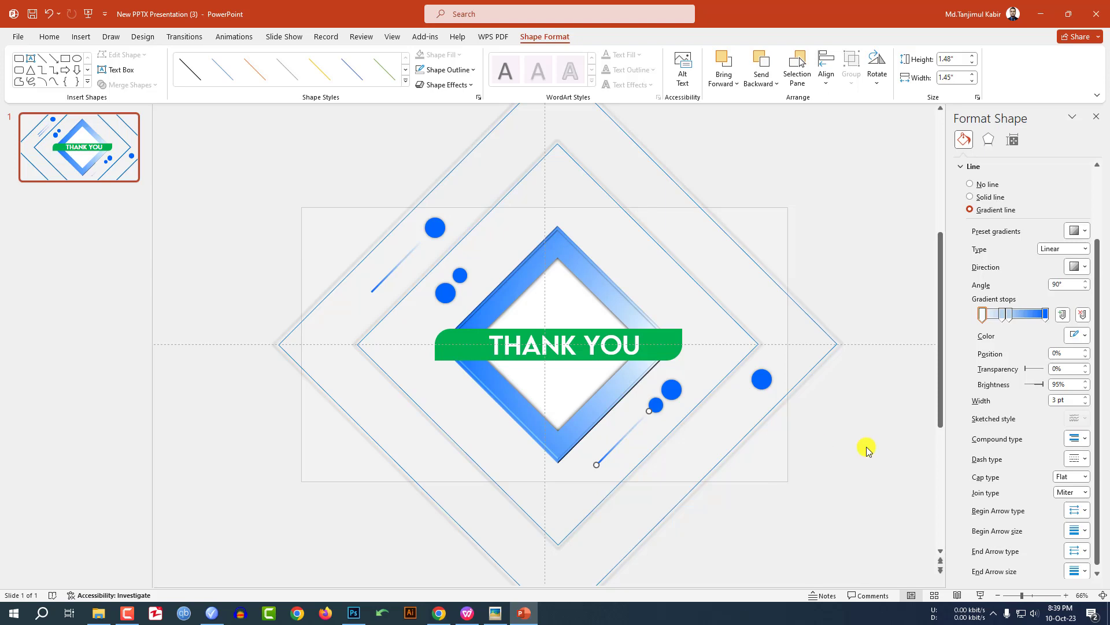